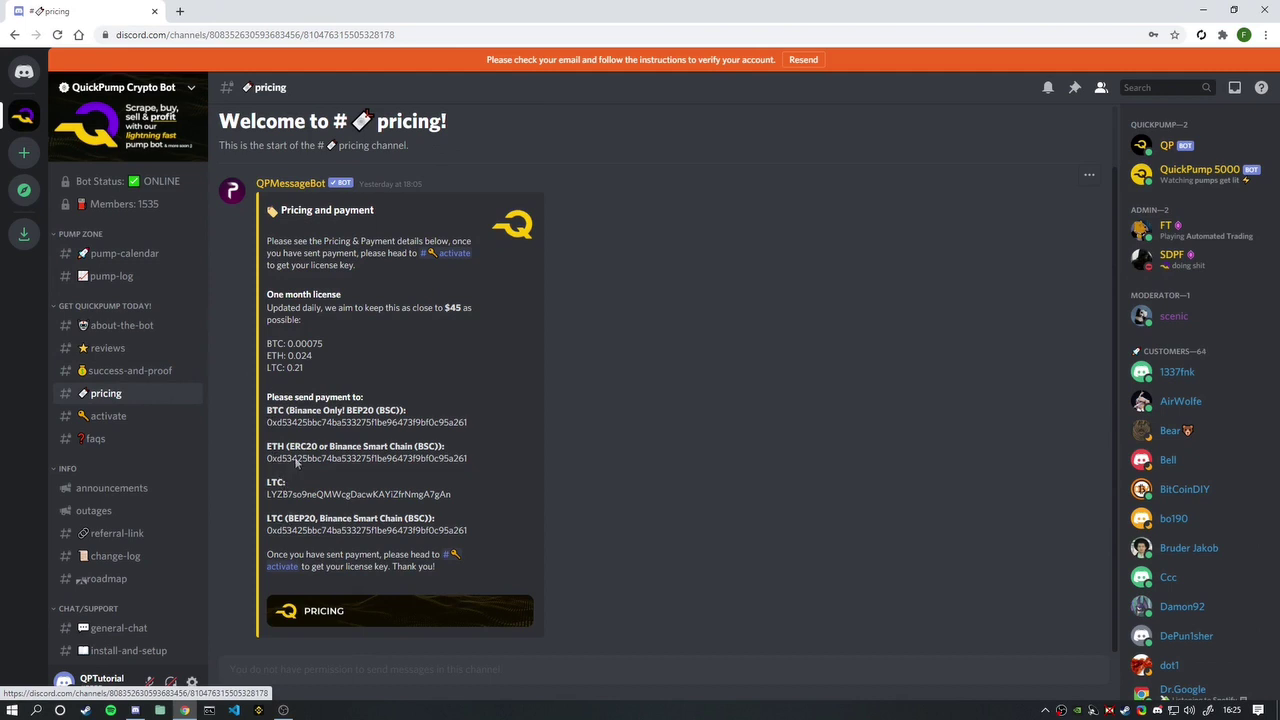
- Check the BTC payment option in the pricing channel, highlighting its Binance-only BEP20 (BSC) note
{"action": "left_click_drag", "start_coordinate": [286, 410], "coordinate": [410, 412]}
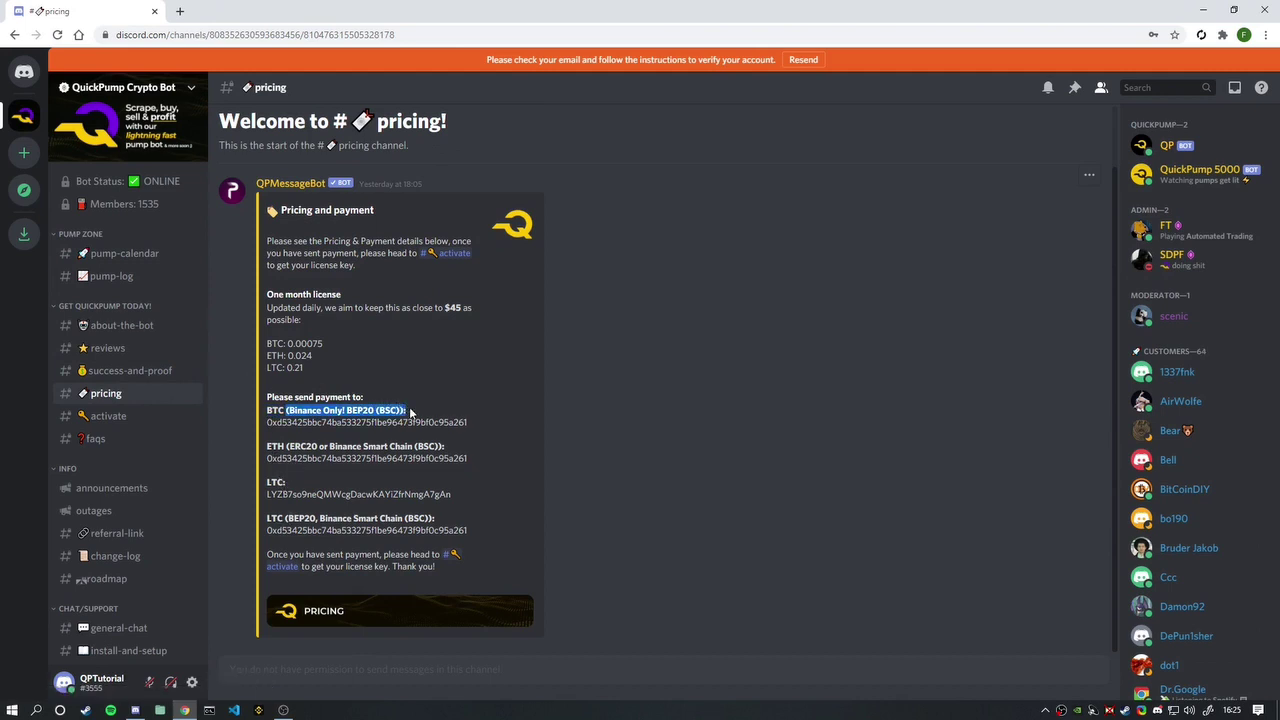
{"action": "left_click", "coordinate": [405, 386]}
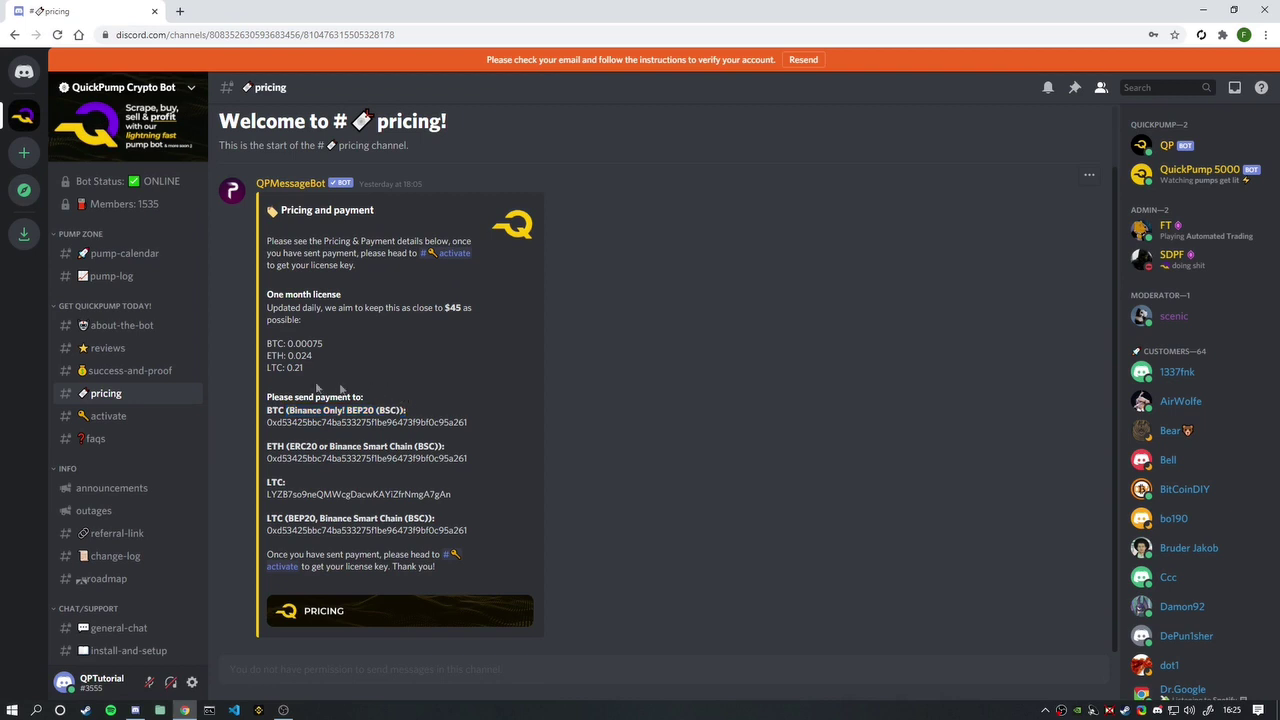
- Look through the Activate QuickPump form linked in the activate channel, then close it
{"action": "left_click", "coordinate": [144, 419]}
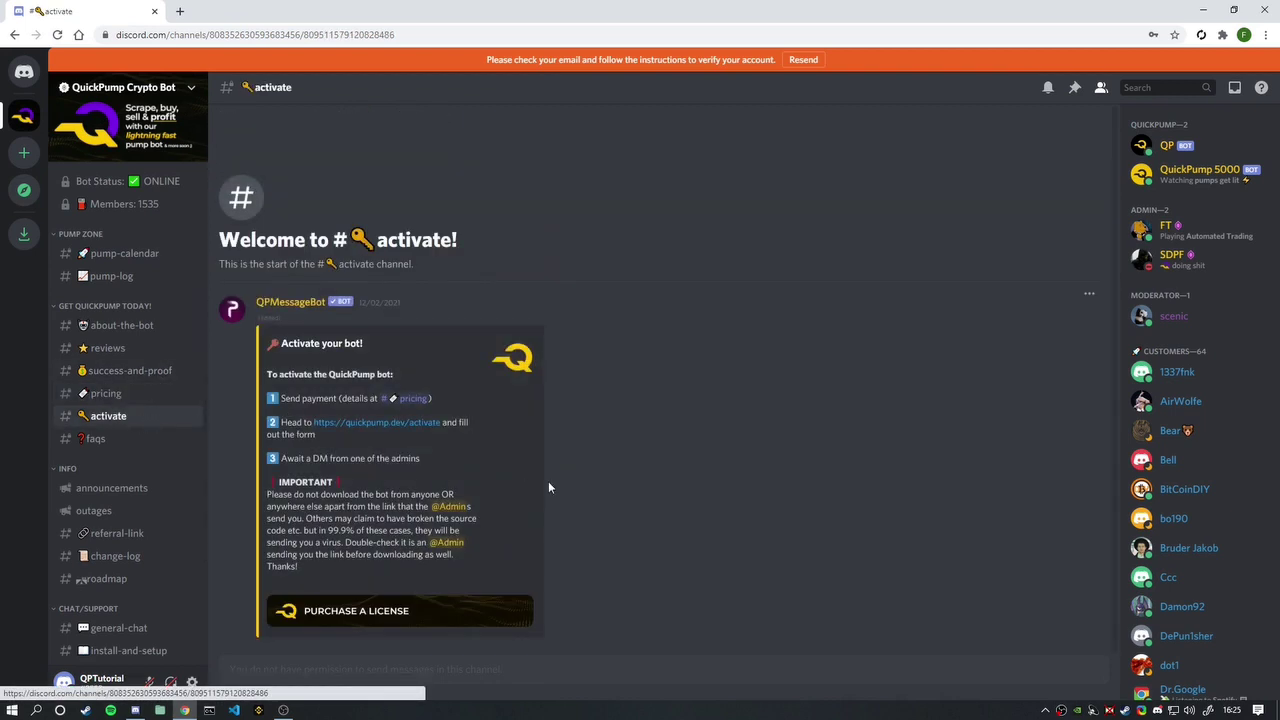
{"action": "left_click", "coordinate": [379, 427]}
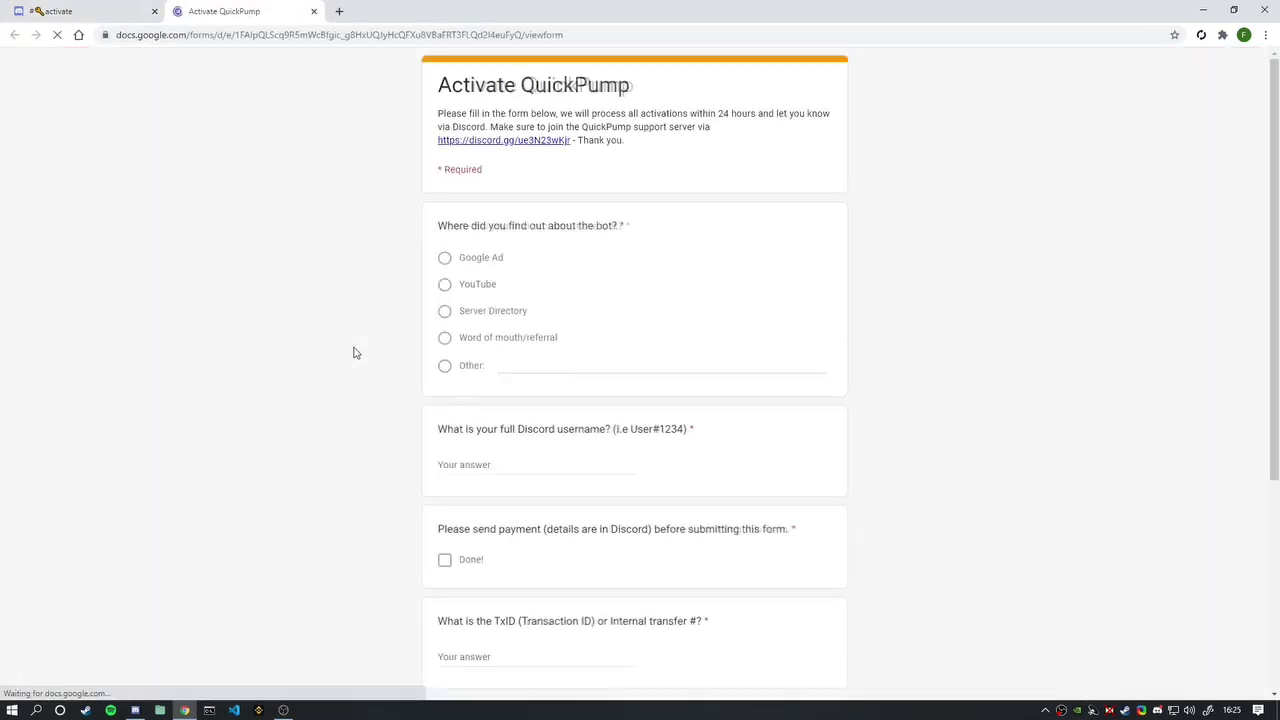
{"action": "scroll", "coordinate": [352, 346], "scroll_direction": "down", "scroll_amount": 1}
{"action": "scroll", "coordinate": [352, 346], "scroll_direction": "down", "scroll_amount": 4}
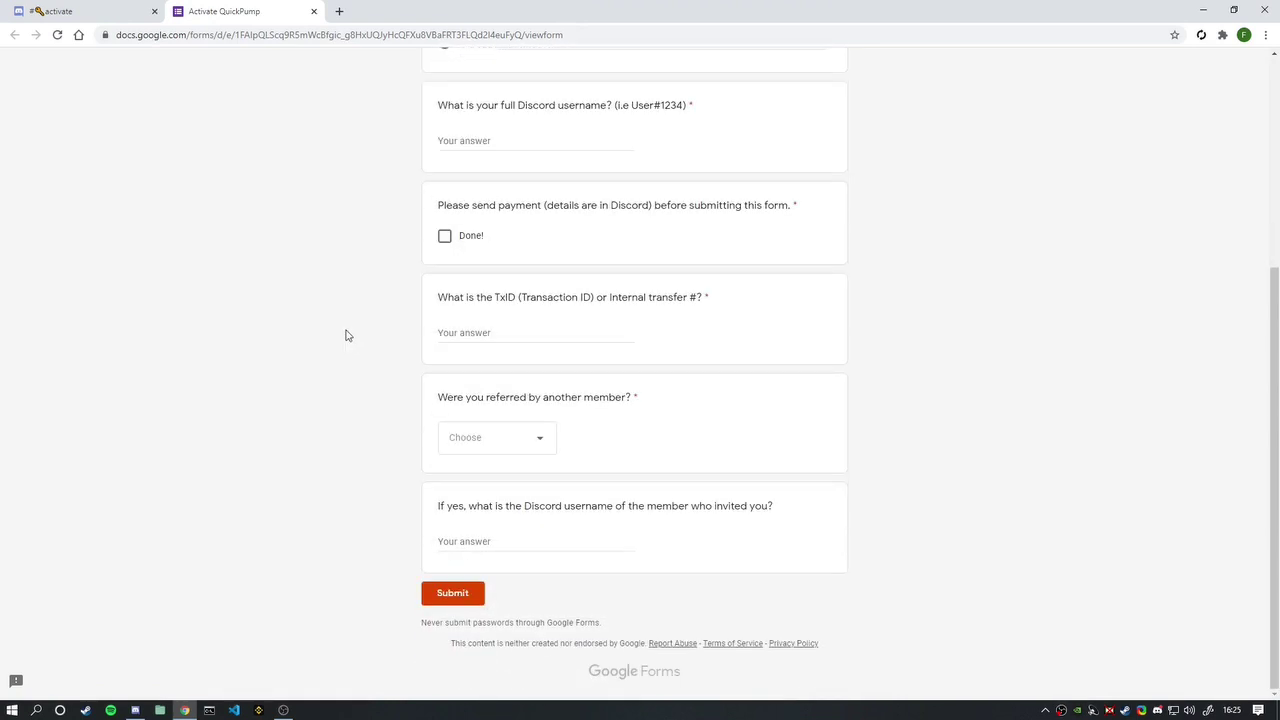
{"action": "scroll", "coordinate": [345, 335], "scroll_direction": "up", "scroll_amount": 5}
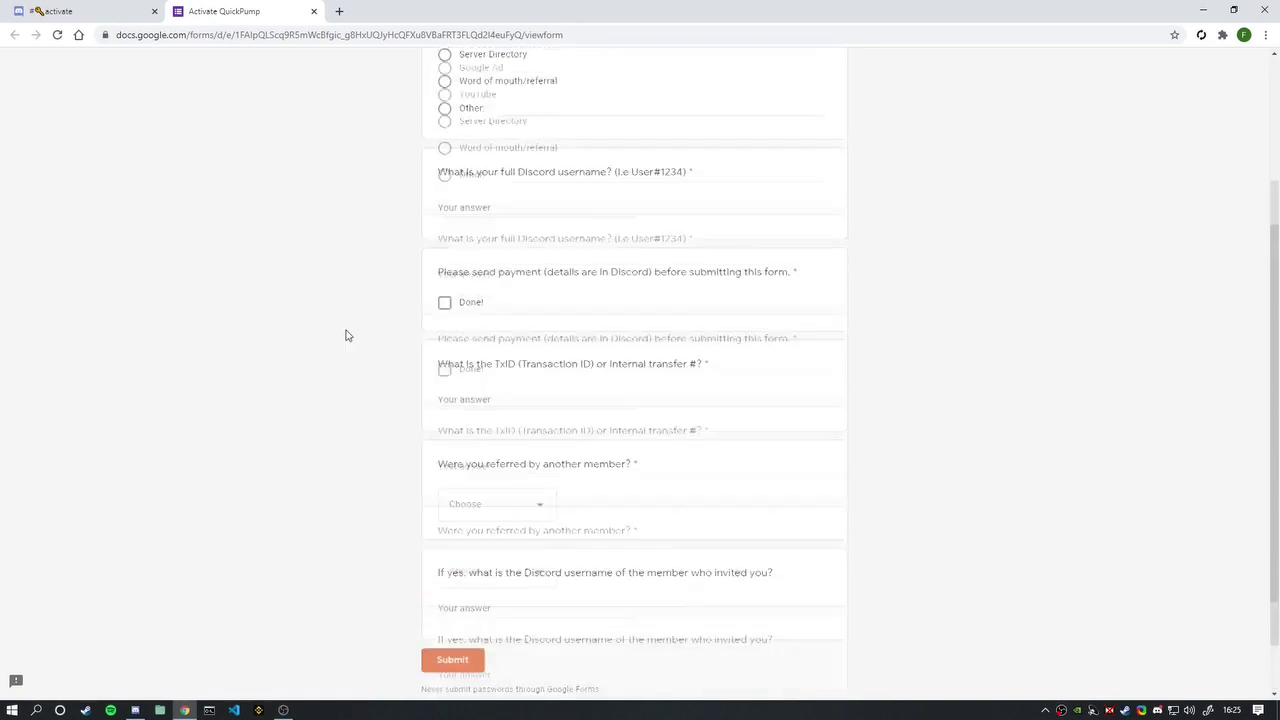
{"action": "middle_click", "coordinate": [257, 16]}
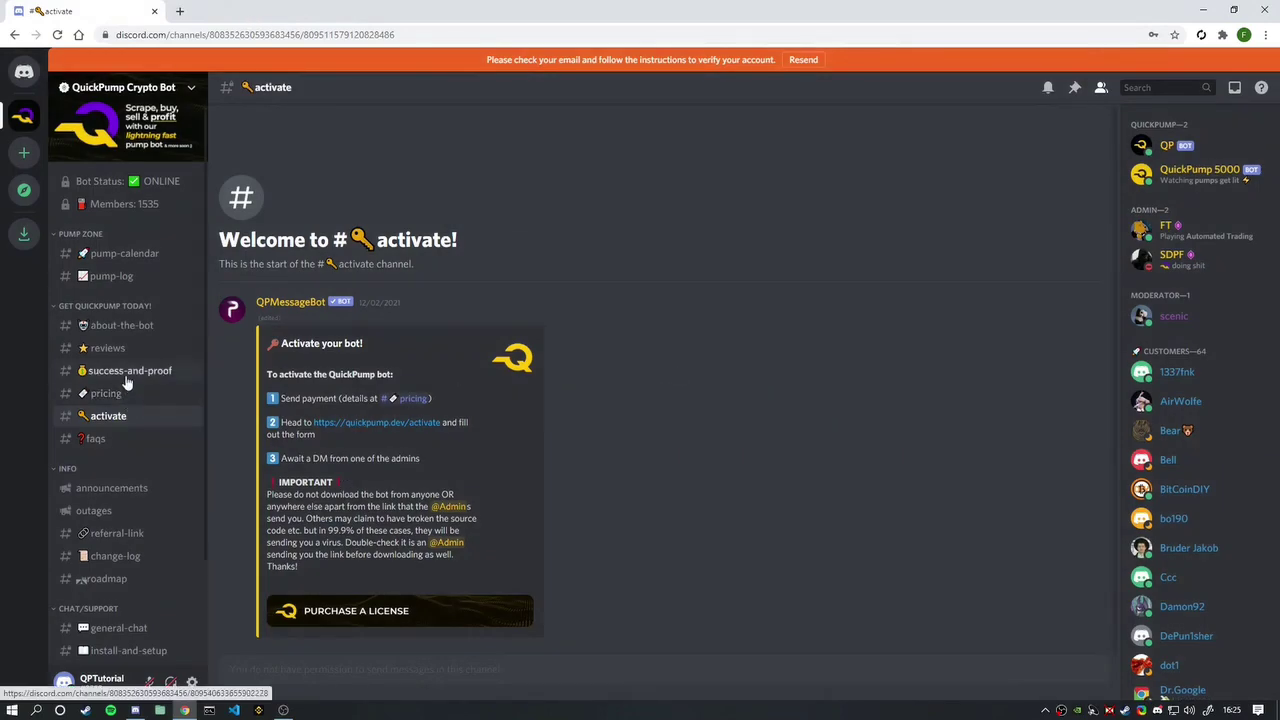
- Read the bot's feature description in about-the-bot and the frequently asked questions in faqs
{"action": "left_click", "coordinate": [122, 327]}
{"action": "scroll", "coordinate": [588, 433], "scroll_direction": "up", "scroll_amount": 4}
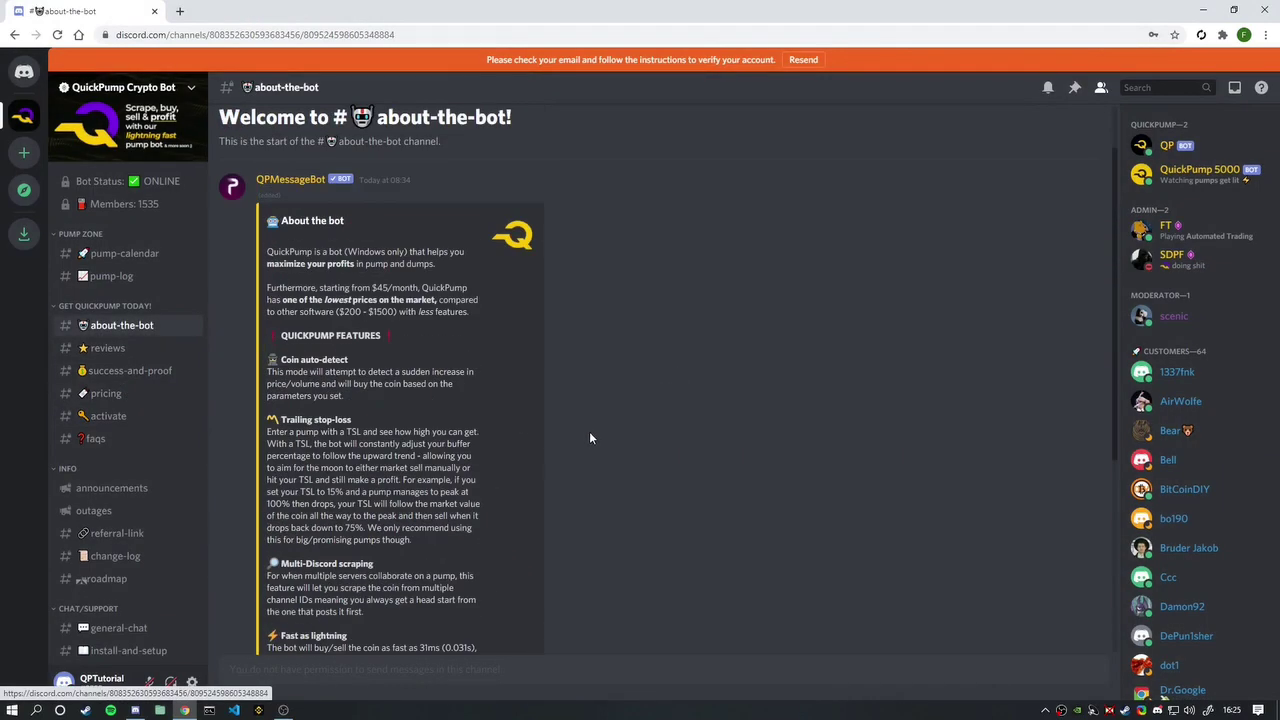
{"action": "scroll", "coordinate": [590, 435], "scroll_direction": "down", "scroll_amount": 5}
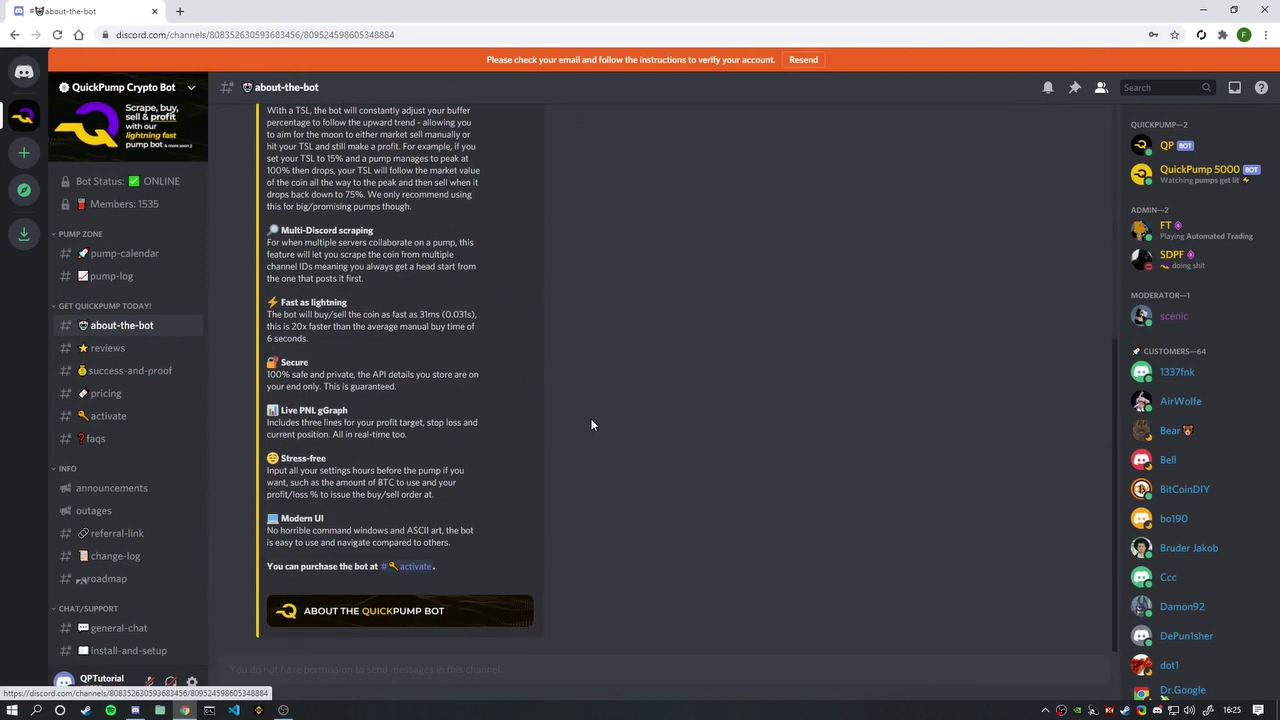
{"action": "left_click", "coordinate": [95, 438]}
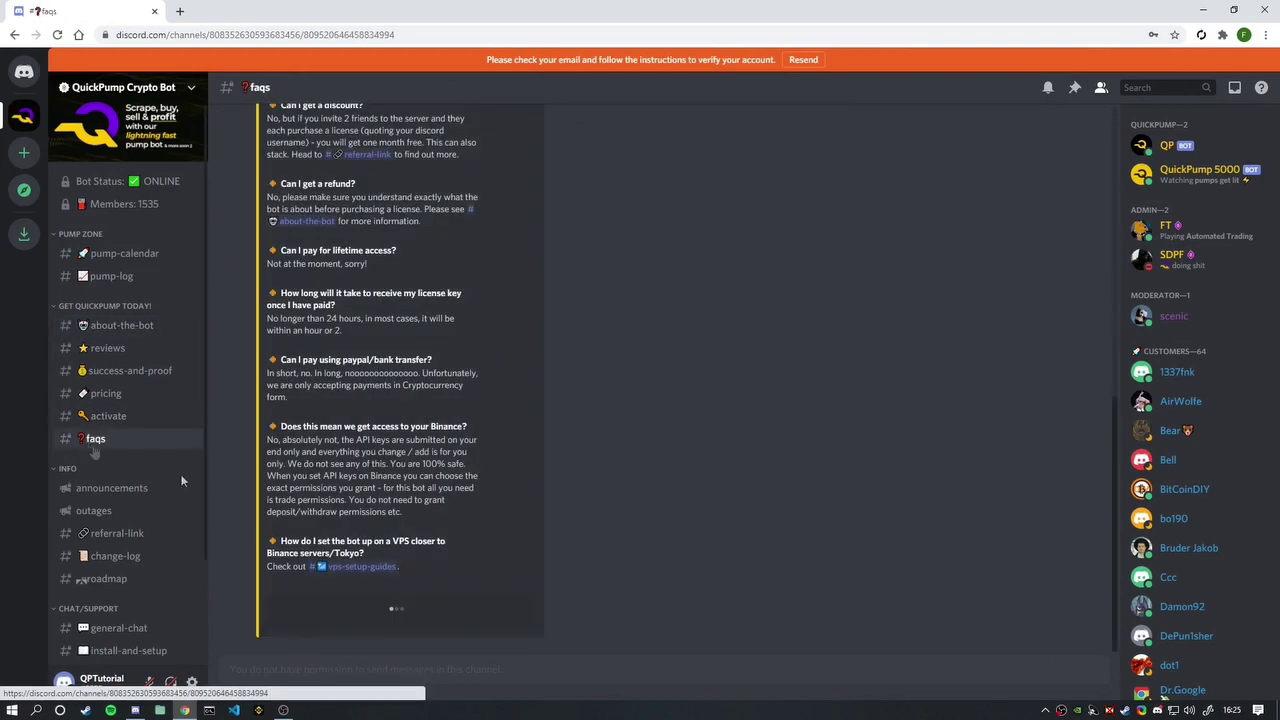
{"action": "scroll", "coordinate": [622, 437], "scroll_direction": "up", "scroll_amount": 5}
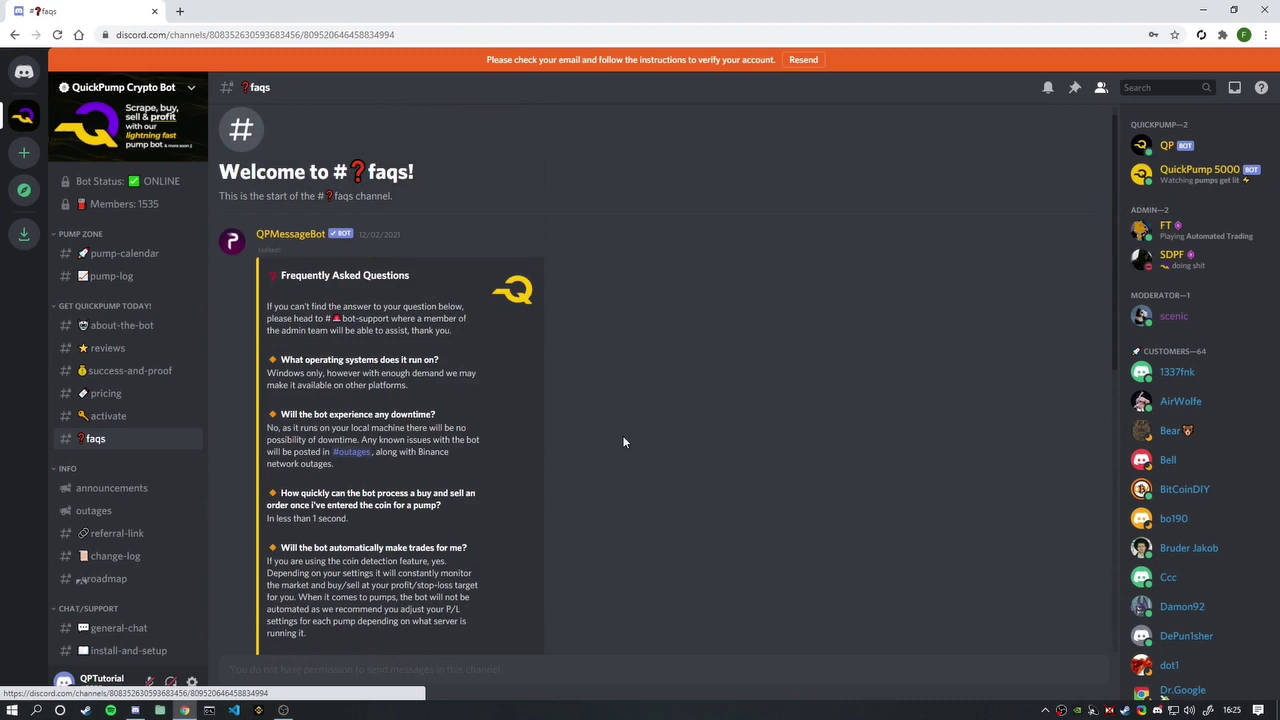
{"action": "scroll", "coordinate": [617, 445], "scroll_direction": "down", "scroll_amount": 2}
{"action": "scroll", "coordinate": [612, 445], "scroll_direction": "down", "scroll_amount": 5}
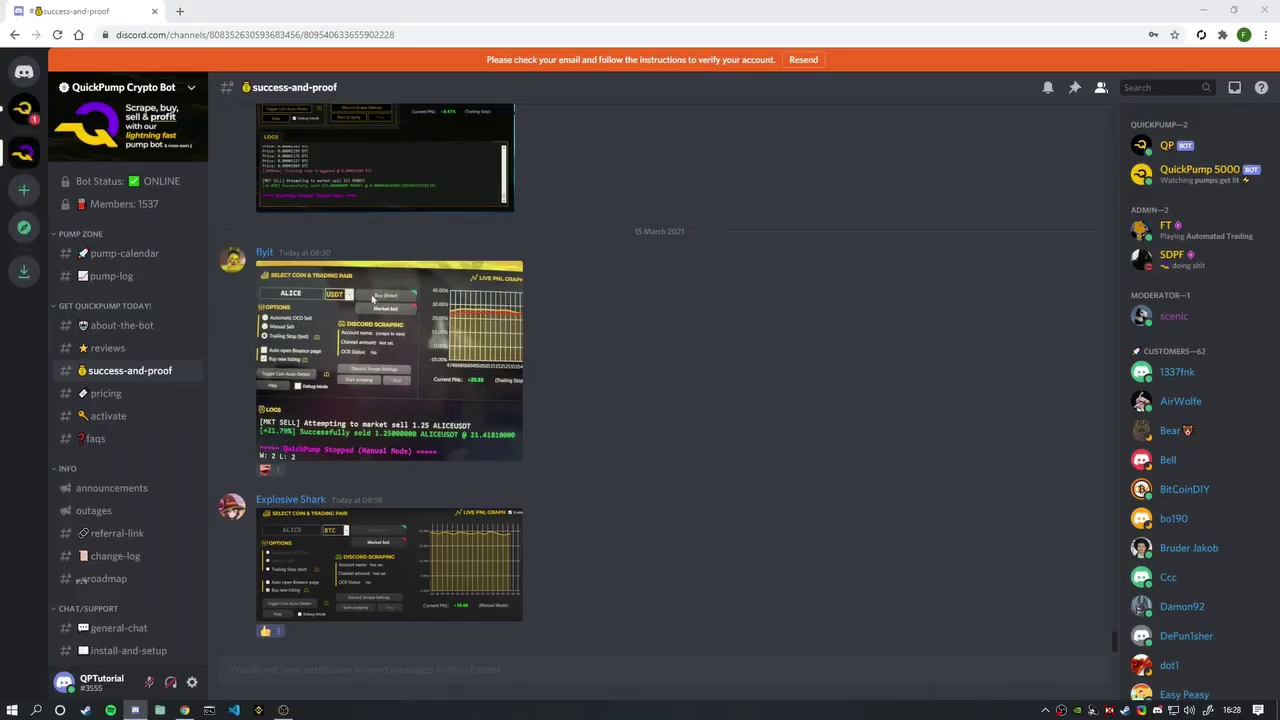
- Open the direct message from QP and copy the license key in it
{"action": "left_click", "coordinate": [22, 113]}
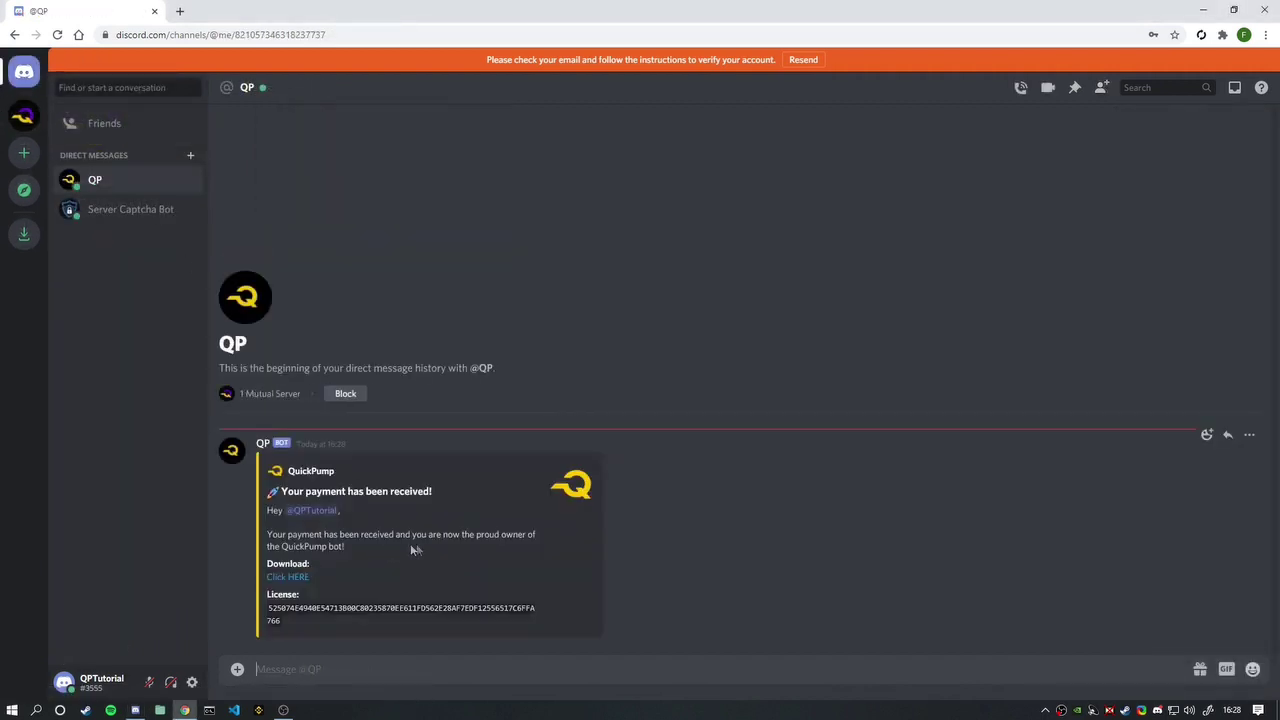
{"action": "double_click", "coordinate": [429, 610]}
{"action": "key", "text": "ctrl+c"}
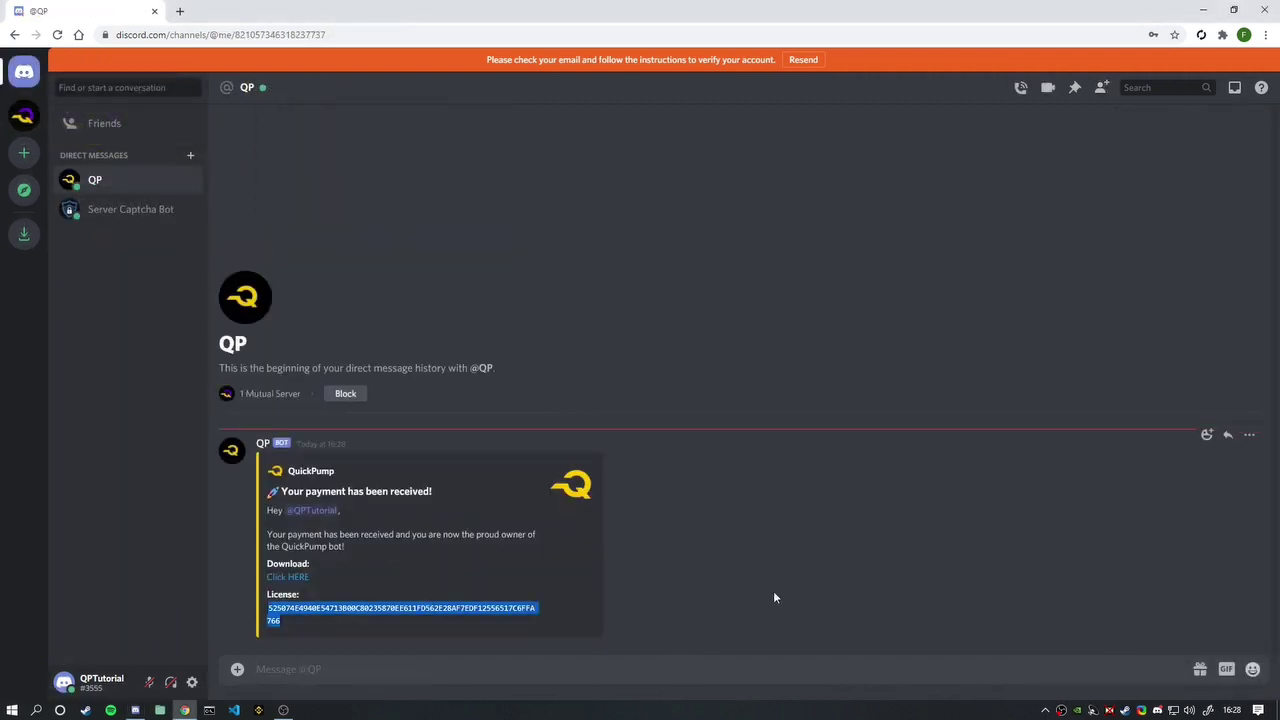
{"action": "left_click", "coordinate": [712, 558]}
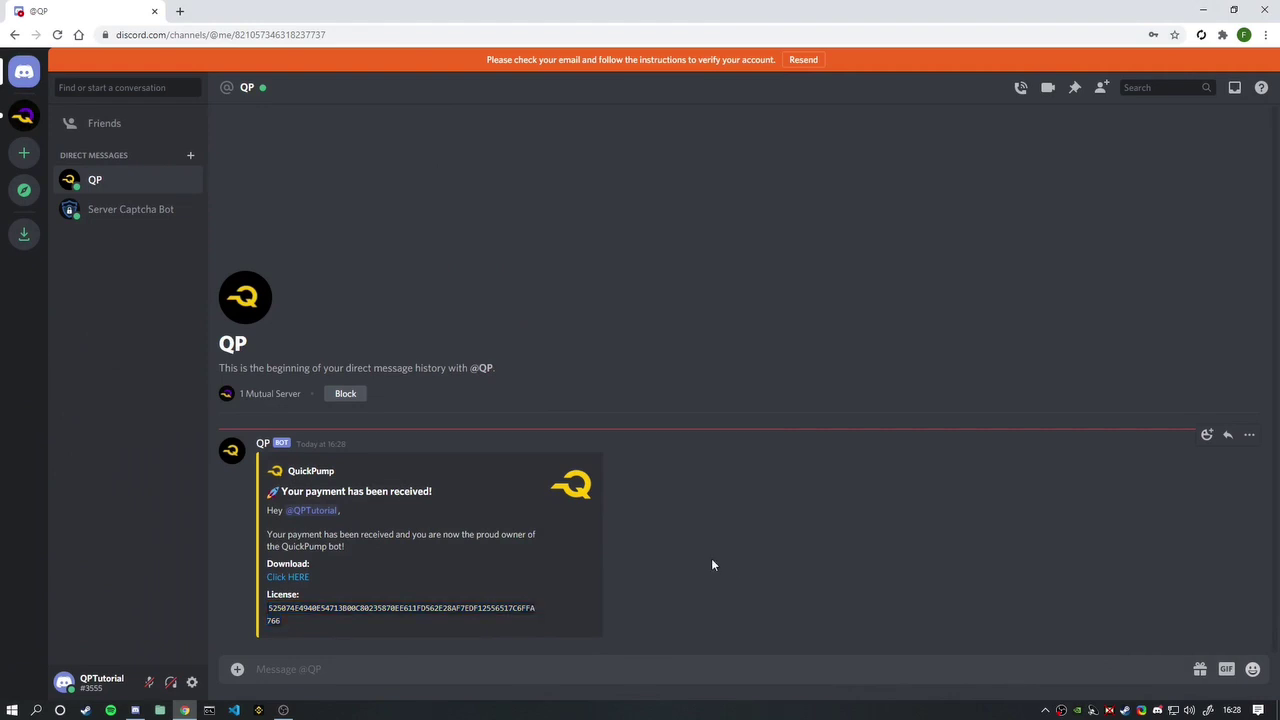
- Download setup.zip through the link in the QP direct message
{"action": "key", "text": "alt+Tab"}
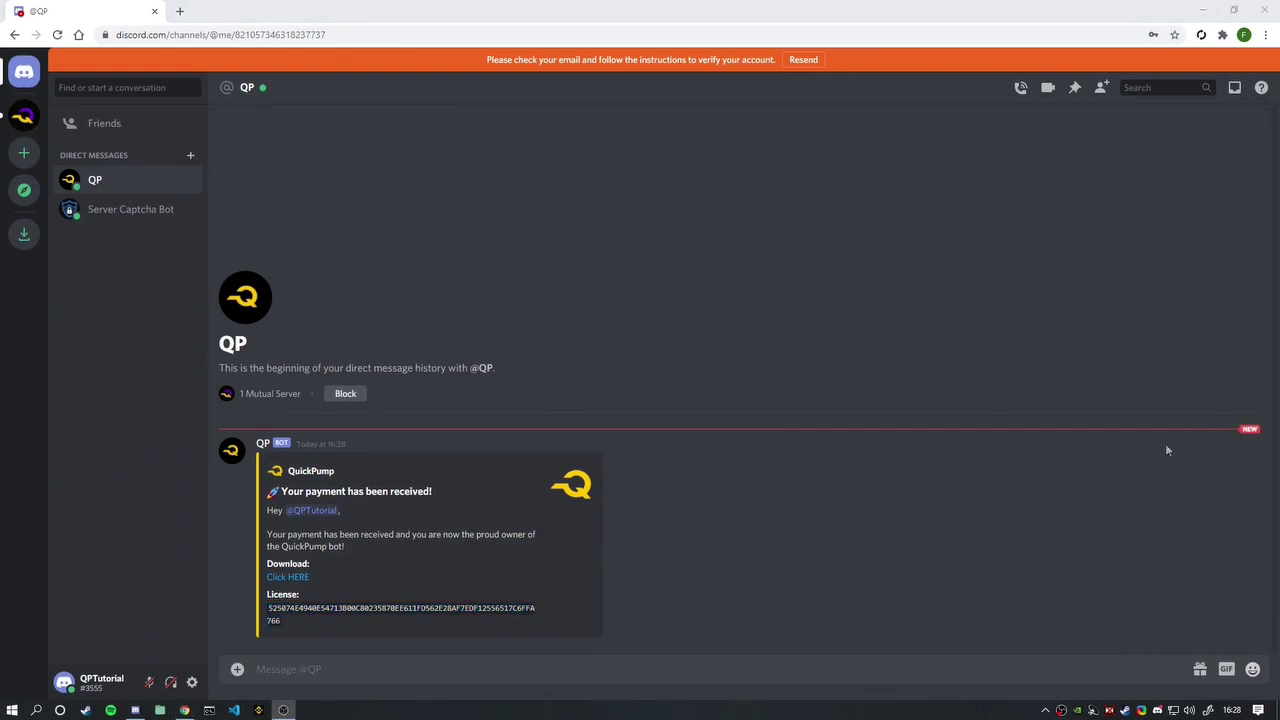
{"action": "left_click", "coordinate": [288, 578]}
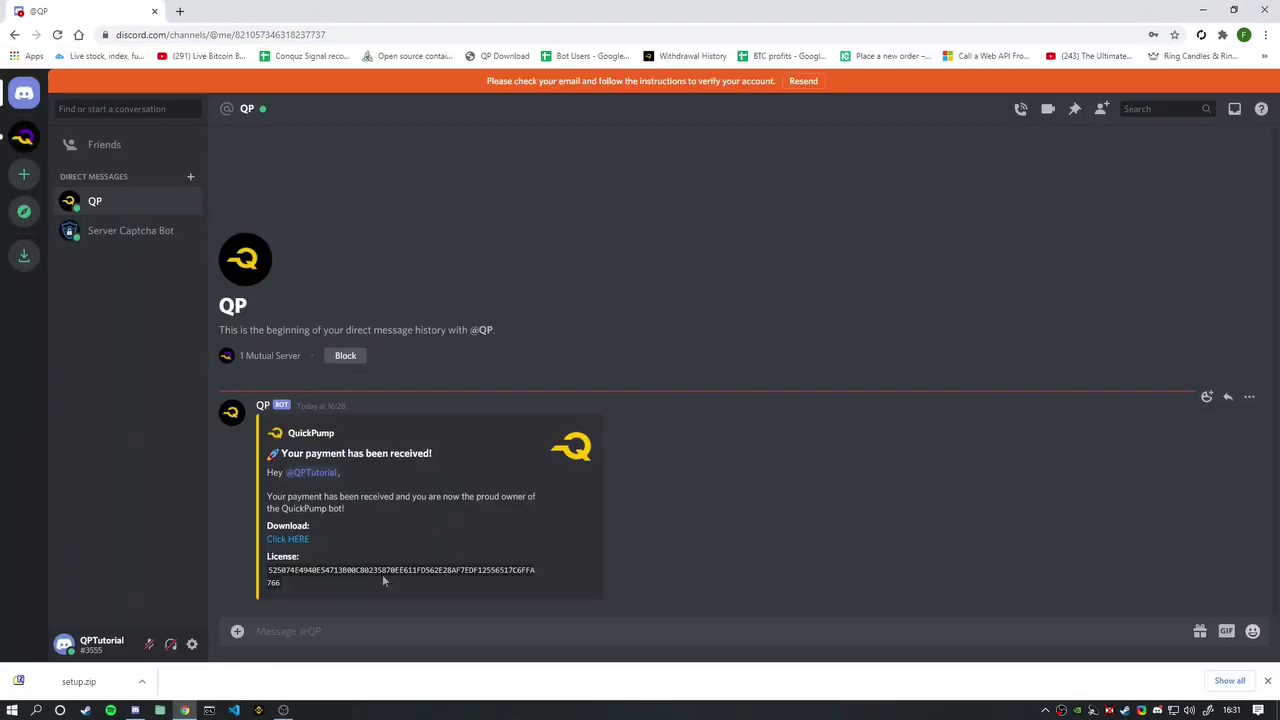
- Copy the license key from the QP message, paste it into the message field and cut it back out unsent
{"action": "double_click", "coordinate": [382, 572]}
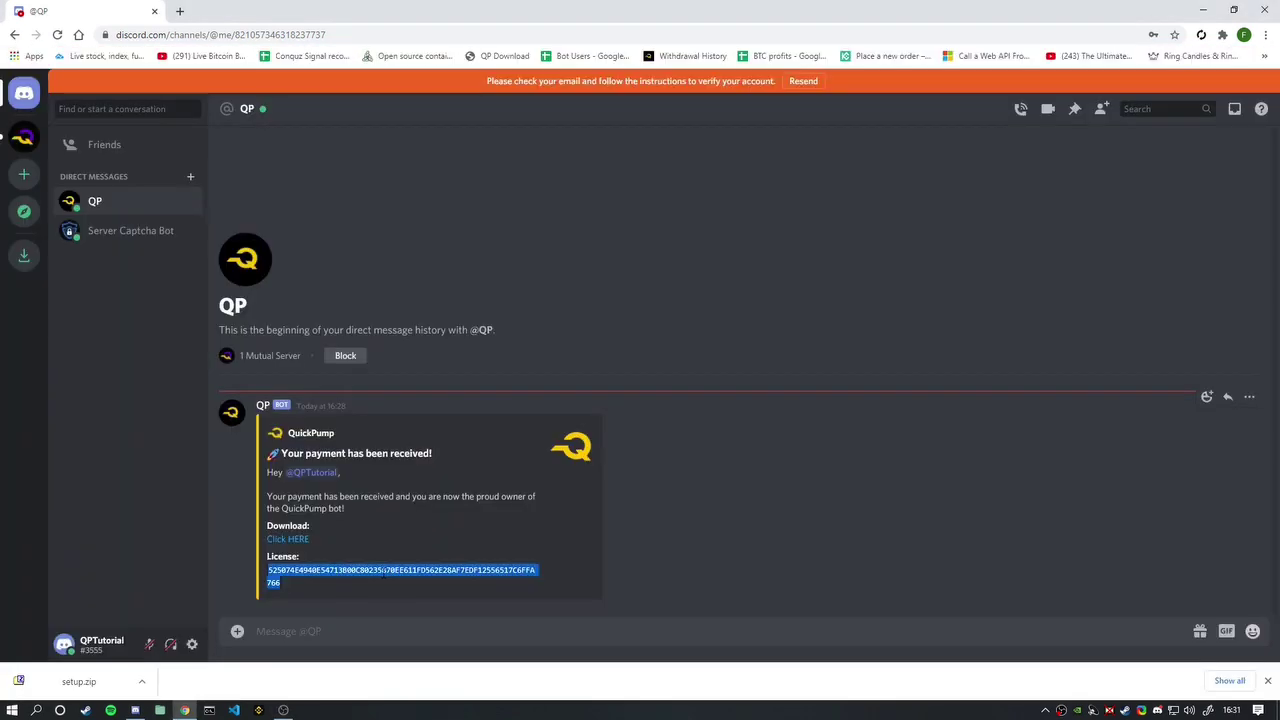
{"action": "left_click", "coordinate": [360, 630]}
{"action": "key", "text": "ctrl+v"}
{"action": "key", "text": "ctrl+a"}
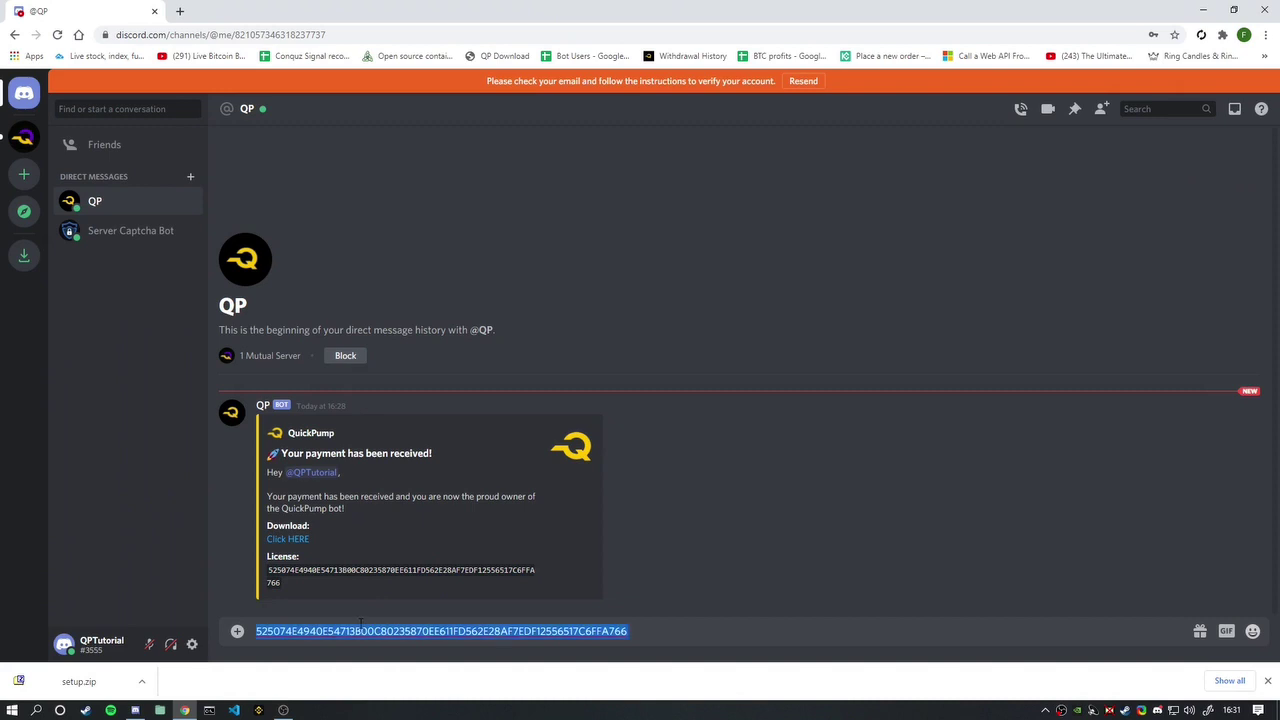
{"action": "key", "text": "ctrl+x"}
- Open the downloaded setup.zip, extract all its contents to the Desktop instead of Downloads, and close the archive
{"action": "left_click", "coordinate": [79, 681]}
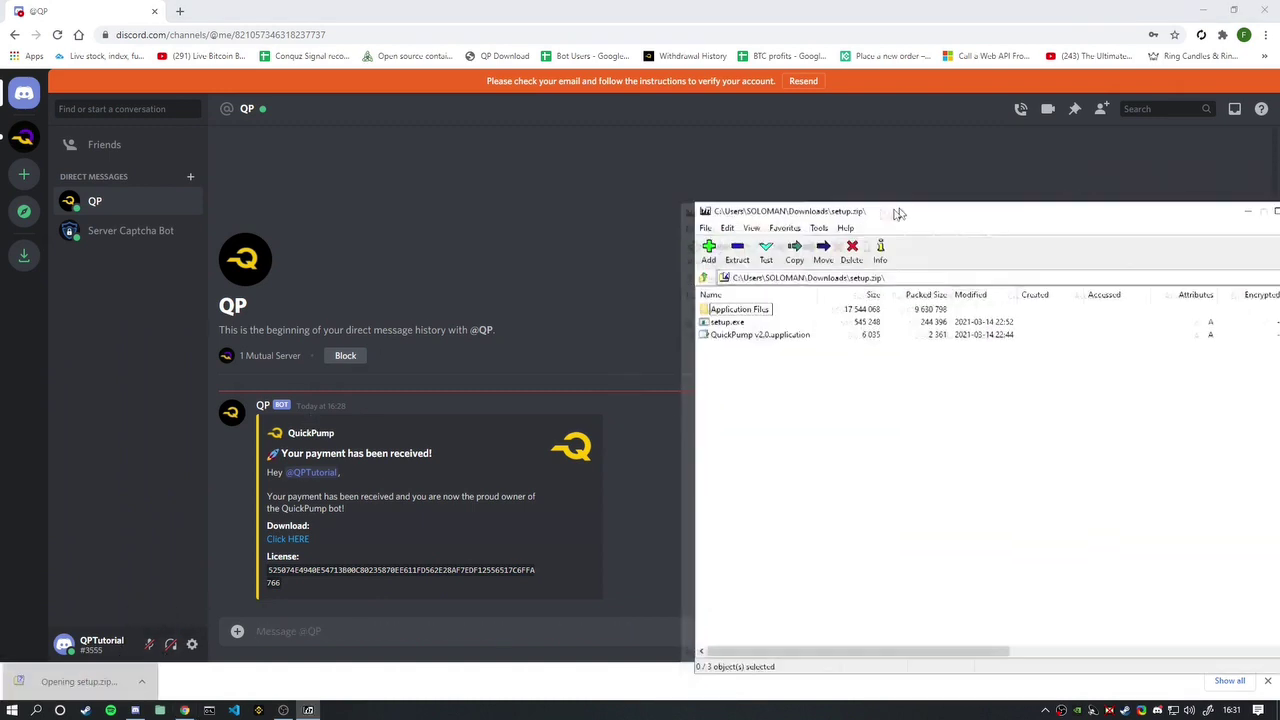
{"action": "left_click_drag", "start_coordinate": [895, 208], "coordinate": [437, 126]}
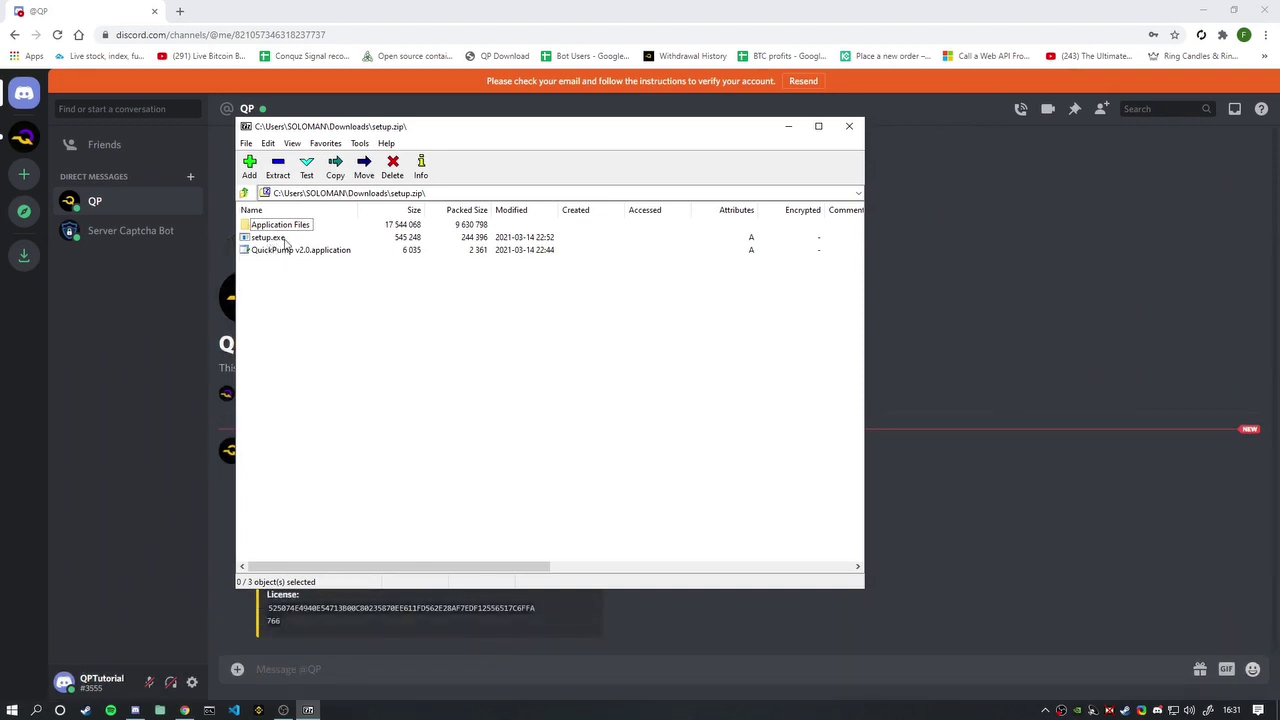
{"action": "left_click", "coordinate": [278, 167]}
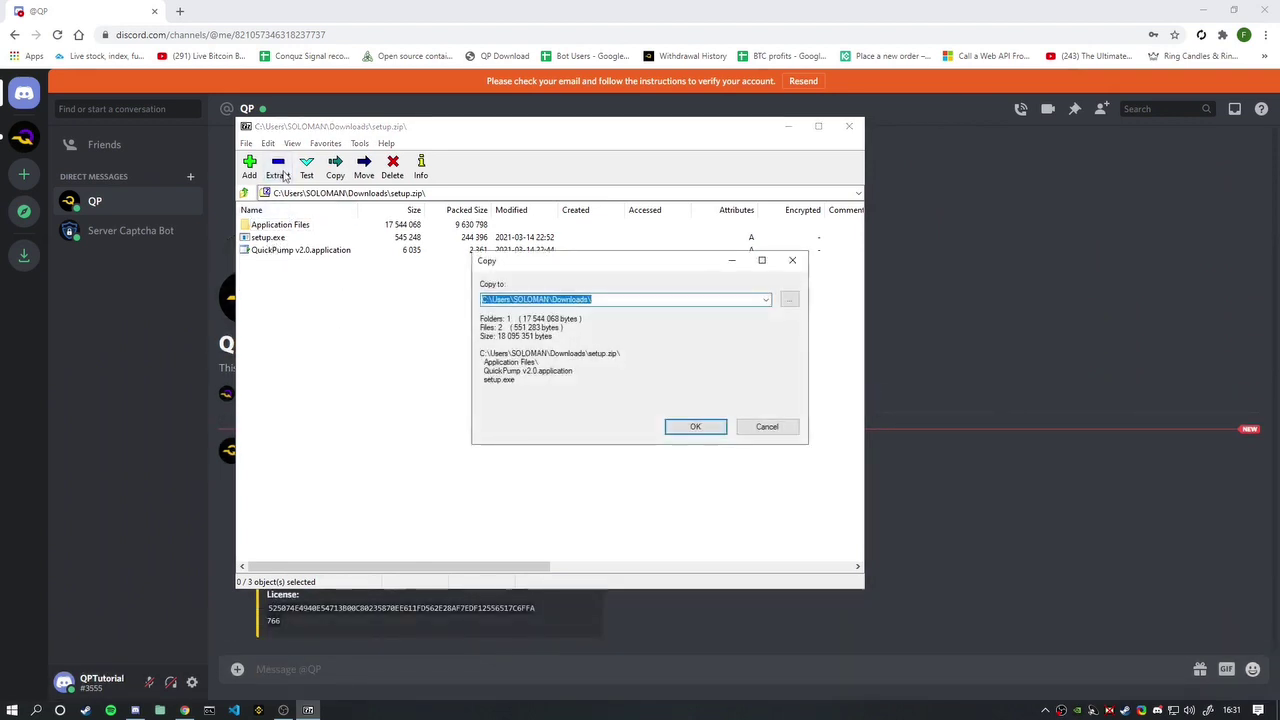
{"action": "left_click", "coordinate": [607, 299]}
{"action": "key", "text": "shift+Left"}
{"action": "key", "text": "shift+Left"}
{"action": "key", "text": "shift+Left"}
{"action": "key", "text": "shift+Left"}
{"action": "key", "text": "shift+Left"}
{"action": "key", "text": "shift+Left"}
{"action": "key", "text": "shift+Left"}
{"action": "key", "text": "shift+Left"}
{"action": "key", "text": "shift+Left"}
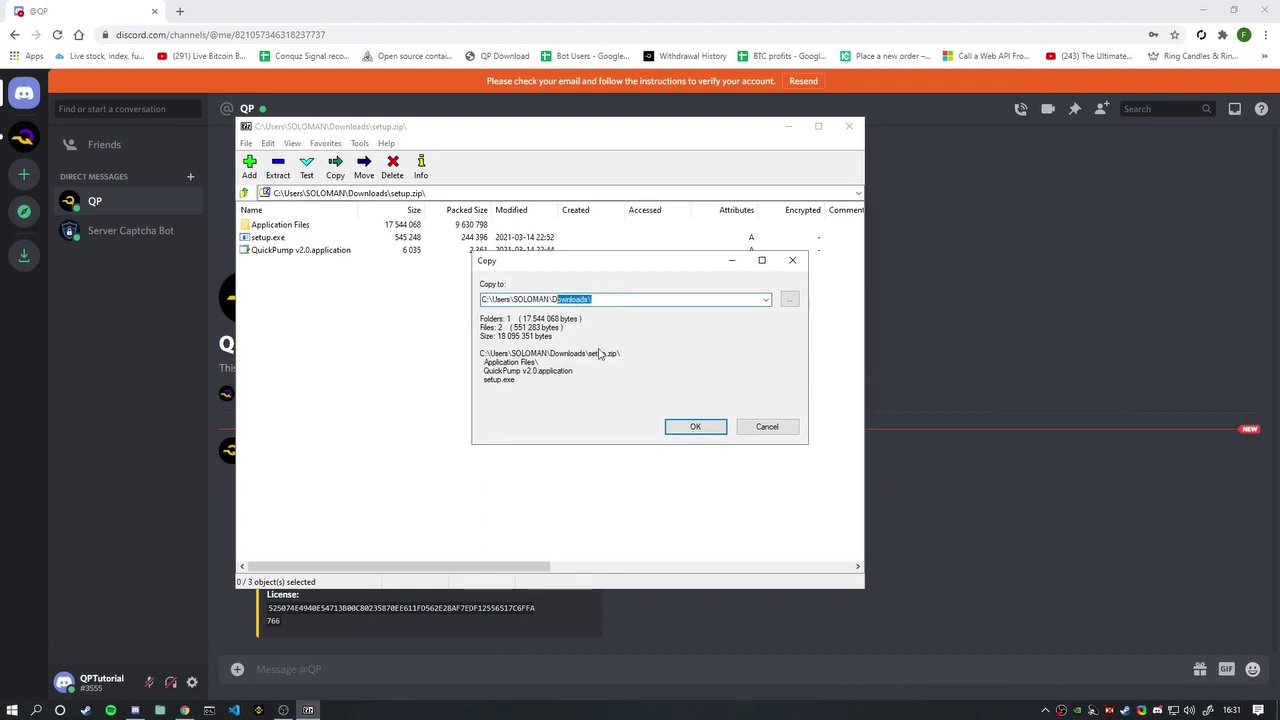
{"action": "type", "text": "esktop"}
{"action": "key", "text": "BackSpace"}
{"action": "type", "text": "\\"}
{"action": "key", "text": "Return"}
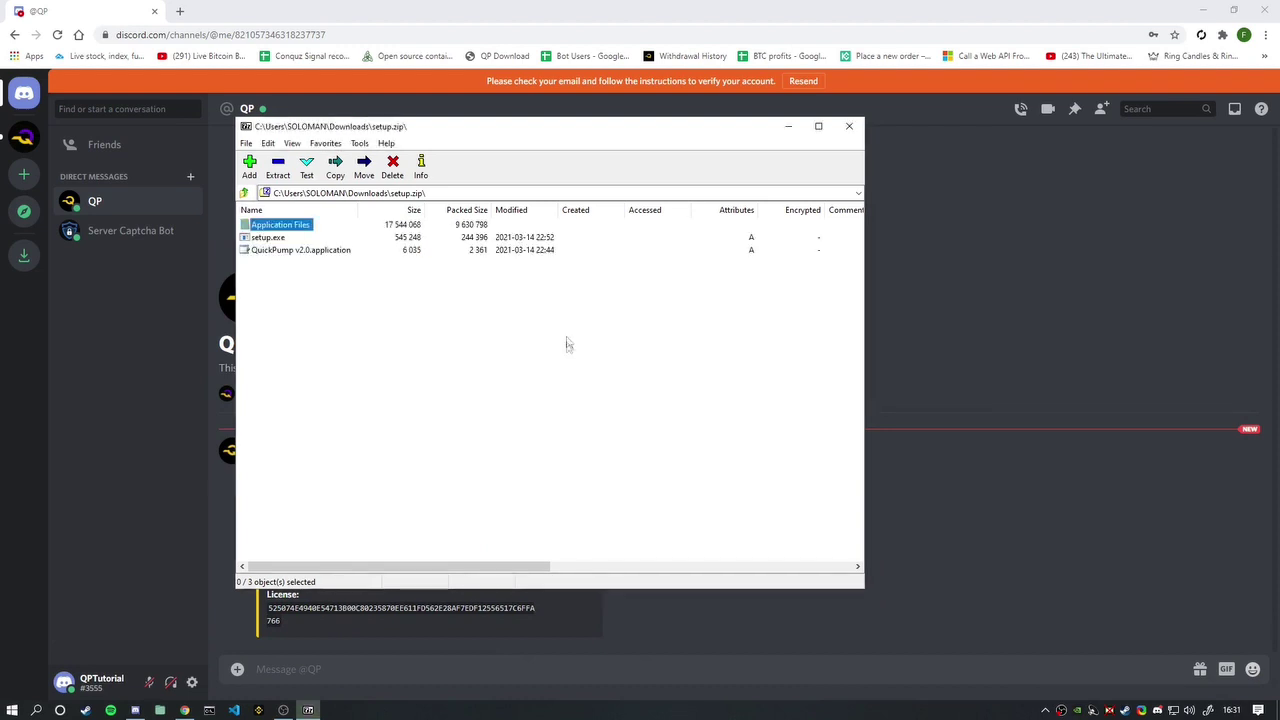
{"action": "left_click", "coordinate": [849, 126]}
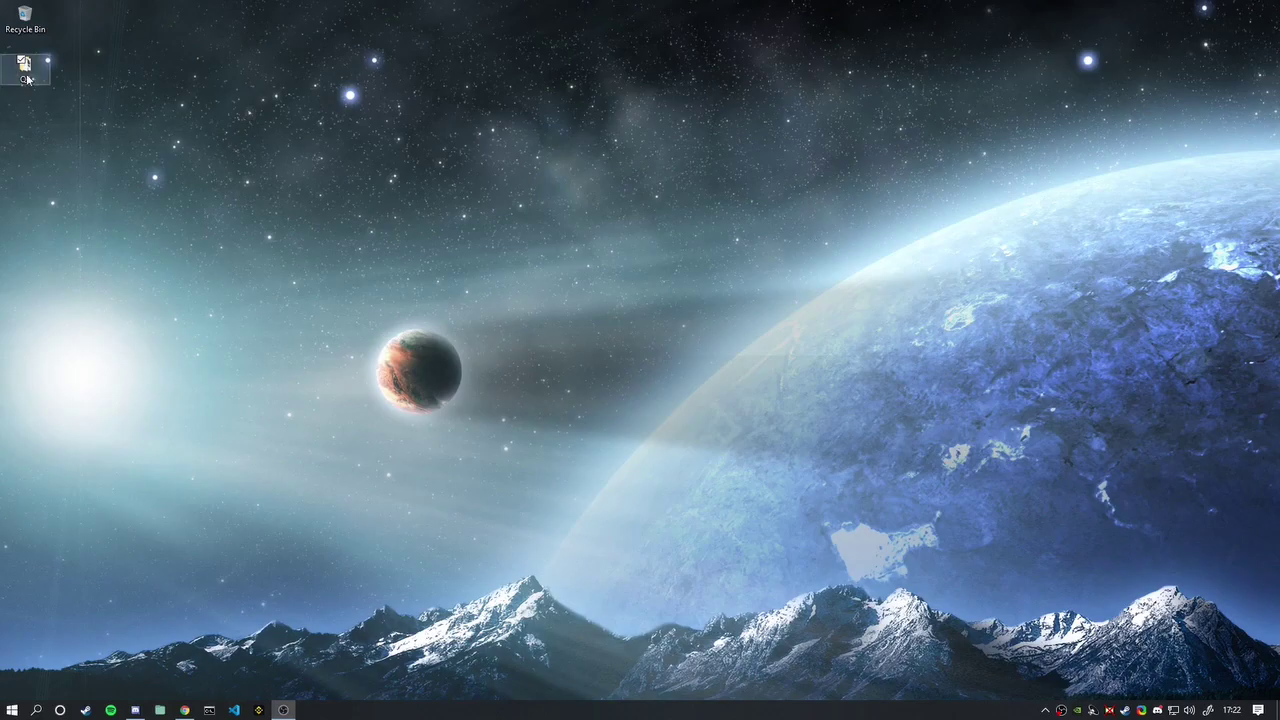
- Run setup from the QP folder on the desktop, install QuickPump despite the unknown publisher, and close the folder
{"action": "double_click", "coordinate": [26, 70]}
{"action": "double_click", "coordinate": [199, 116]}
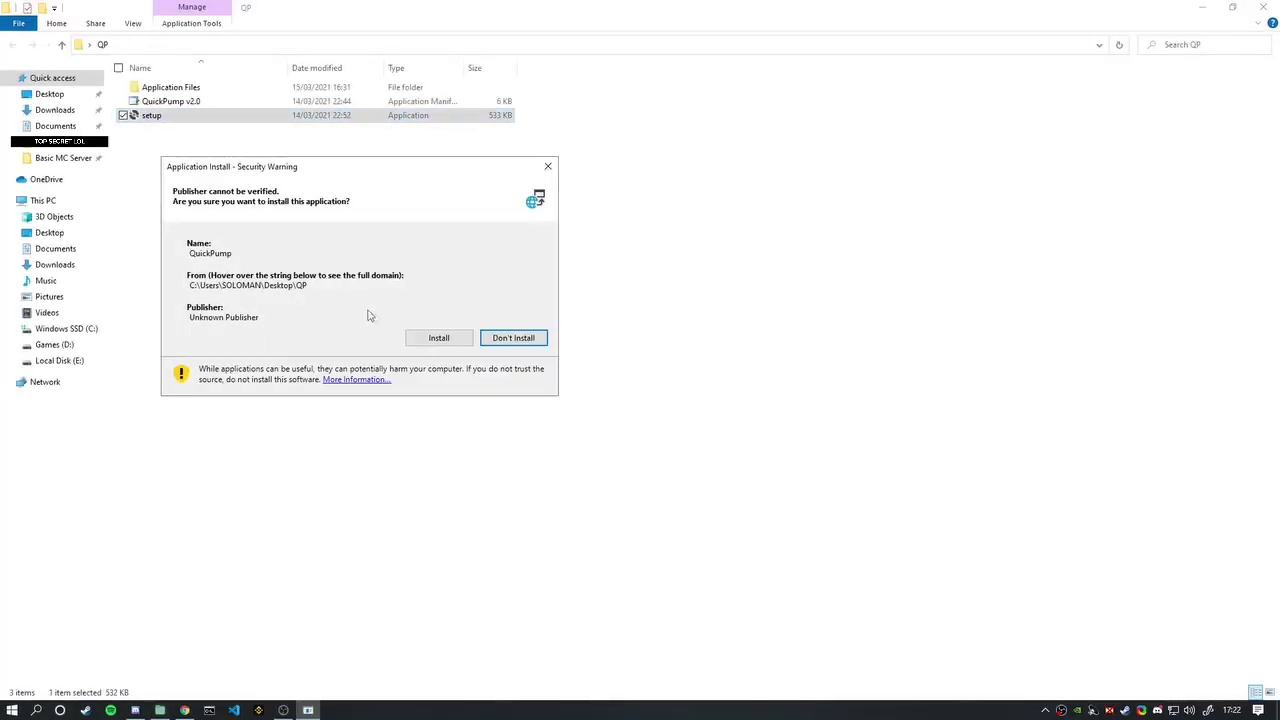
{"action": "left_click", "coordinate": [432, 338]}
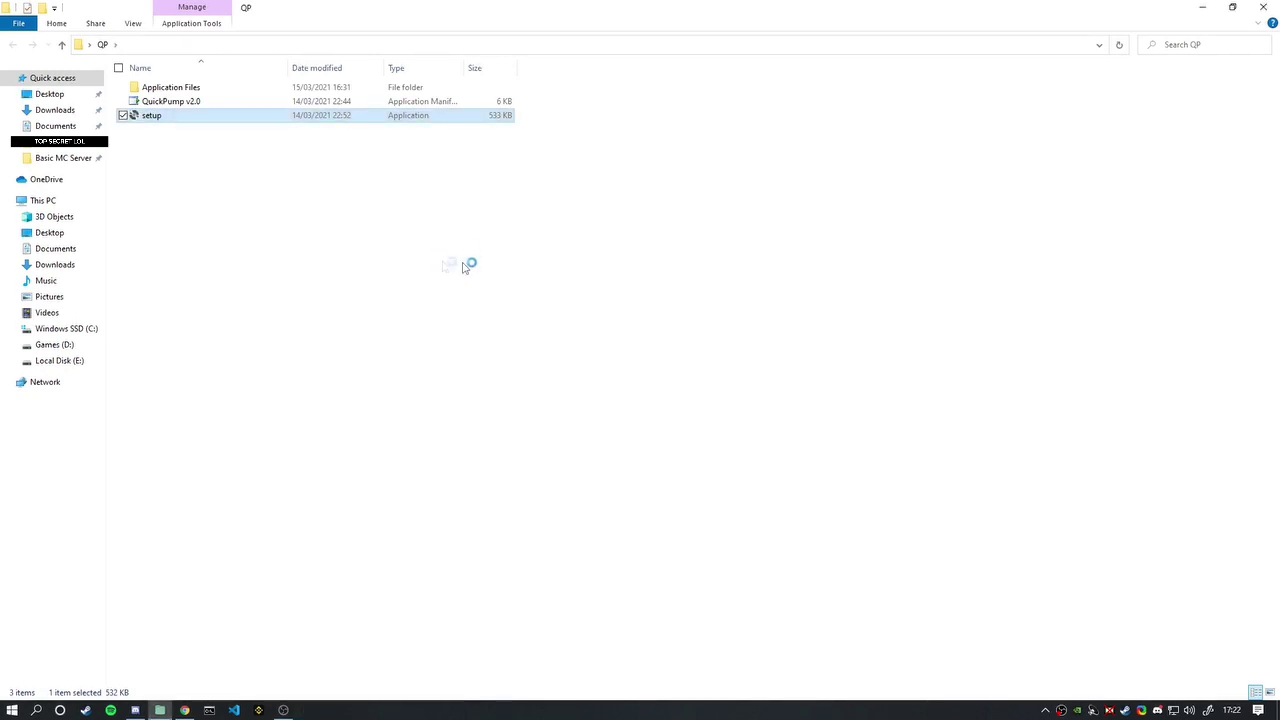
{"action": "left_click", "coordinate": [1264, 8]}
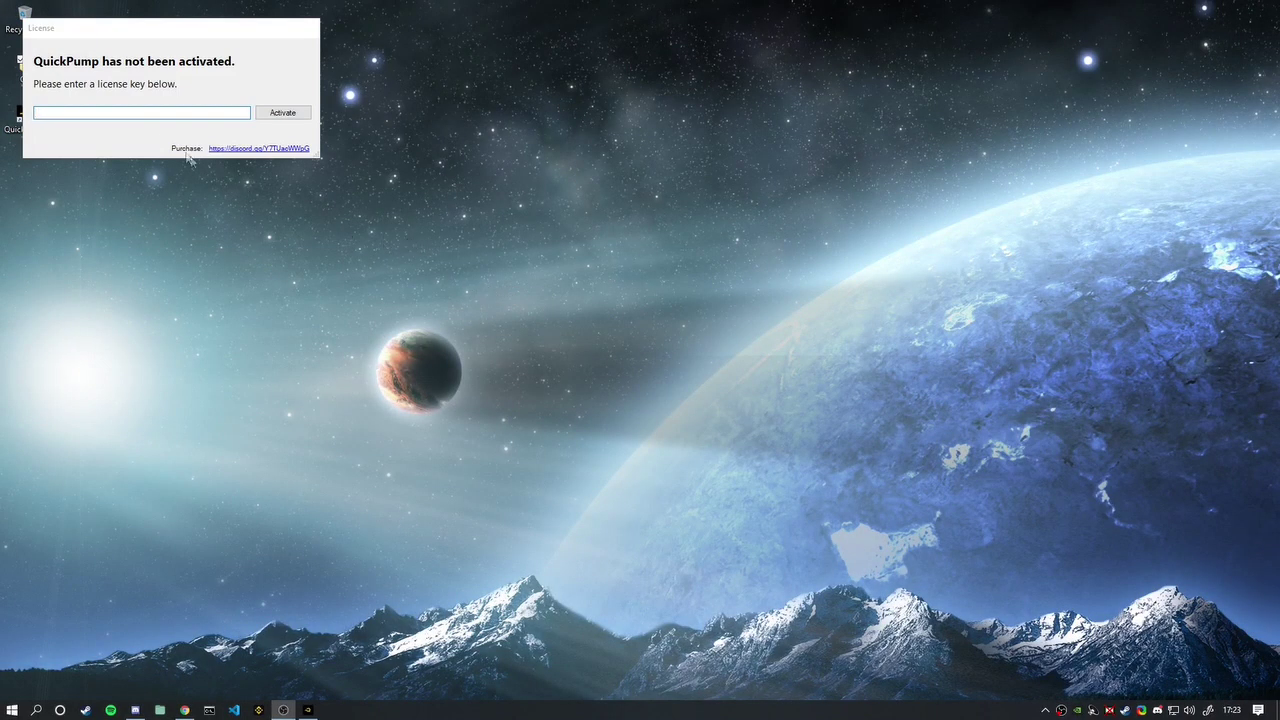
- Paste the license key into the QuickPump License dialog and activate the program
{"action": "left_click", "coordinate": [143, 112]}
{"action": "key", "text": "ctrl+v"}
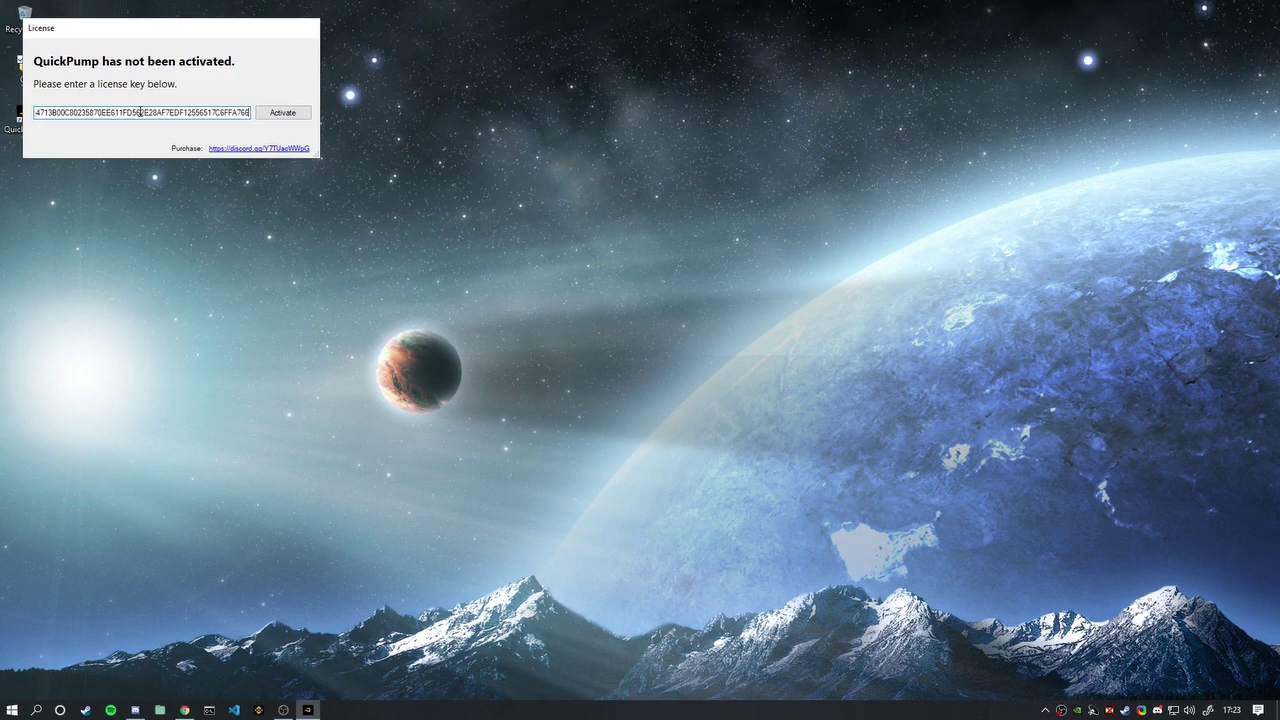
{"action": "left_click", "coordinate": [278, 114]}
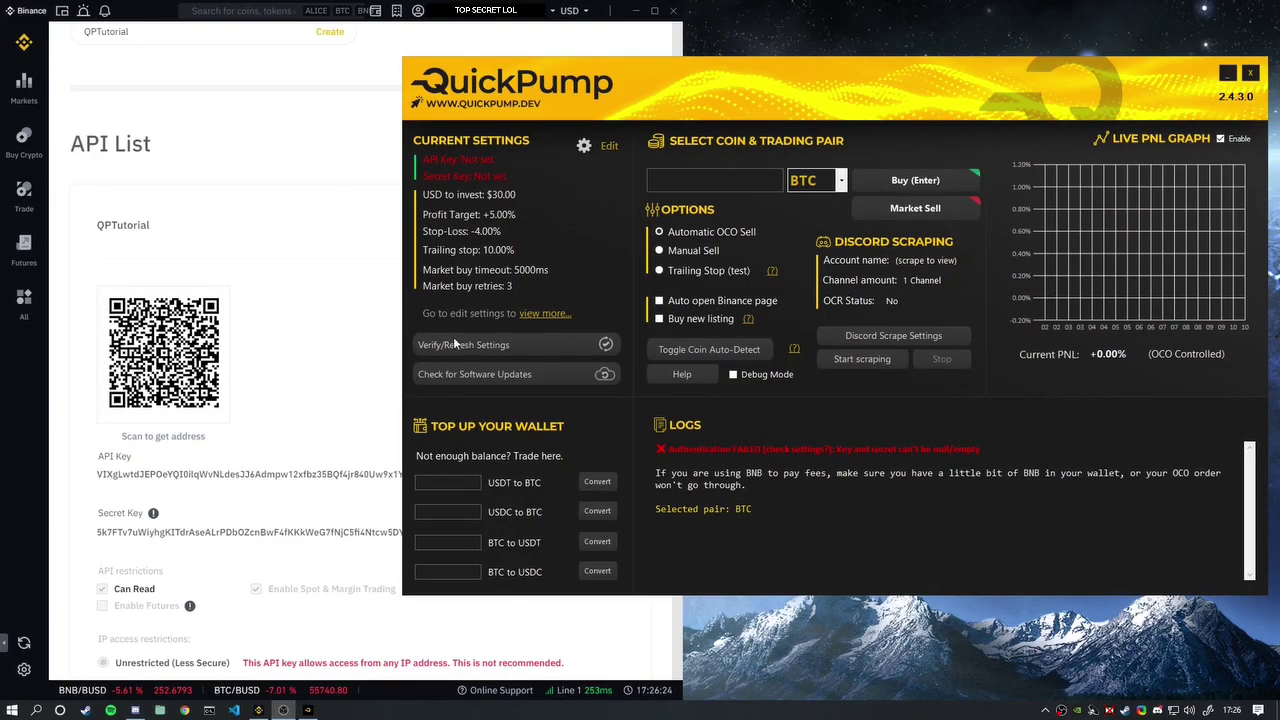
- Copy the QPTutorial API key from Binance and paste it into the API Key field of the QuickPump settings
{"action": "left_click", "coordinate": [285, 437]}
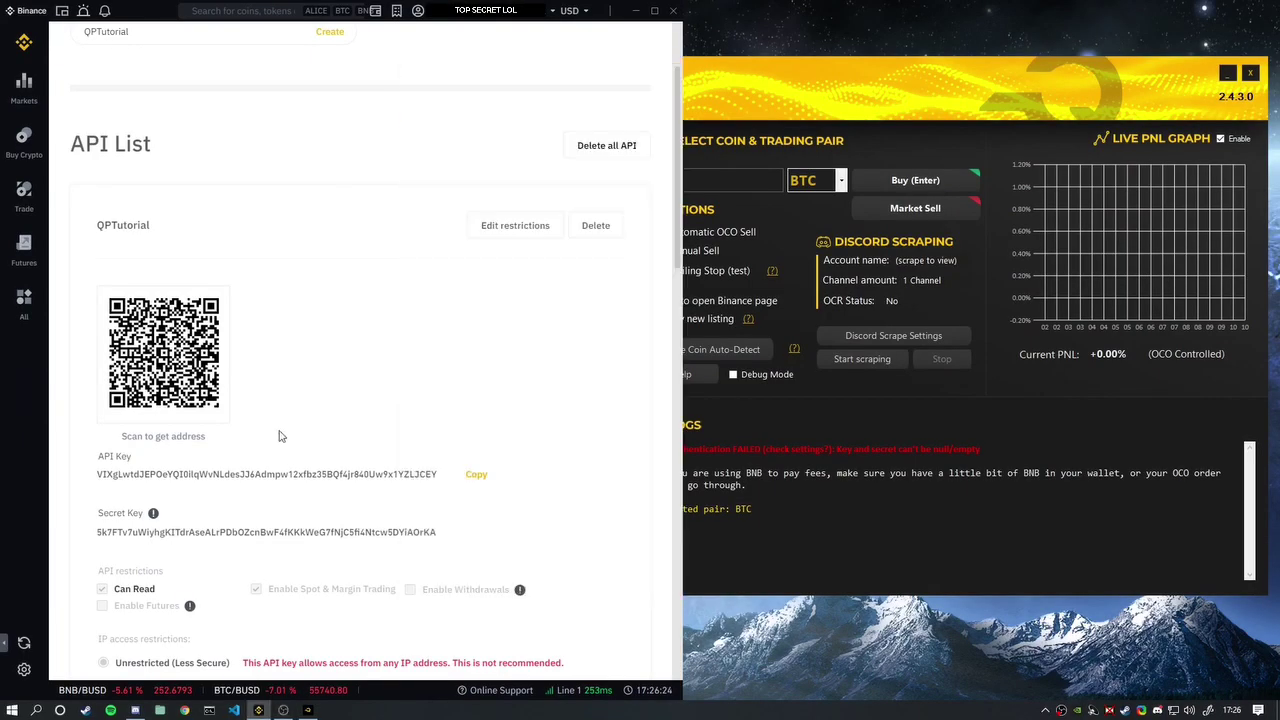
{"action": "left_click", "coordinate": [471, 477]}
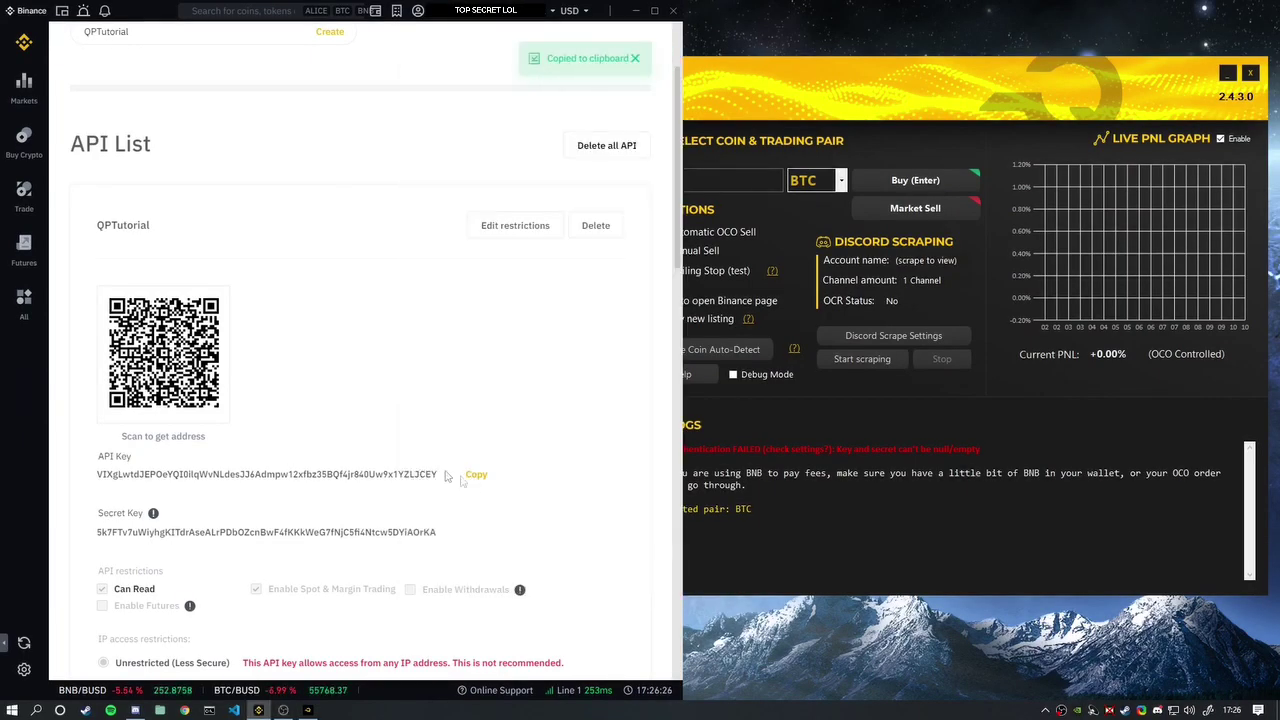
{"action": "left_click", "coordinate": [760, 265]}
{"action": "left_click", "coordinate": [584, 140]}
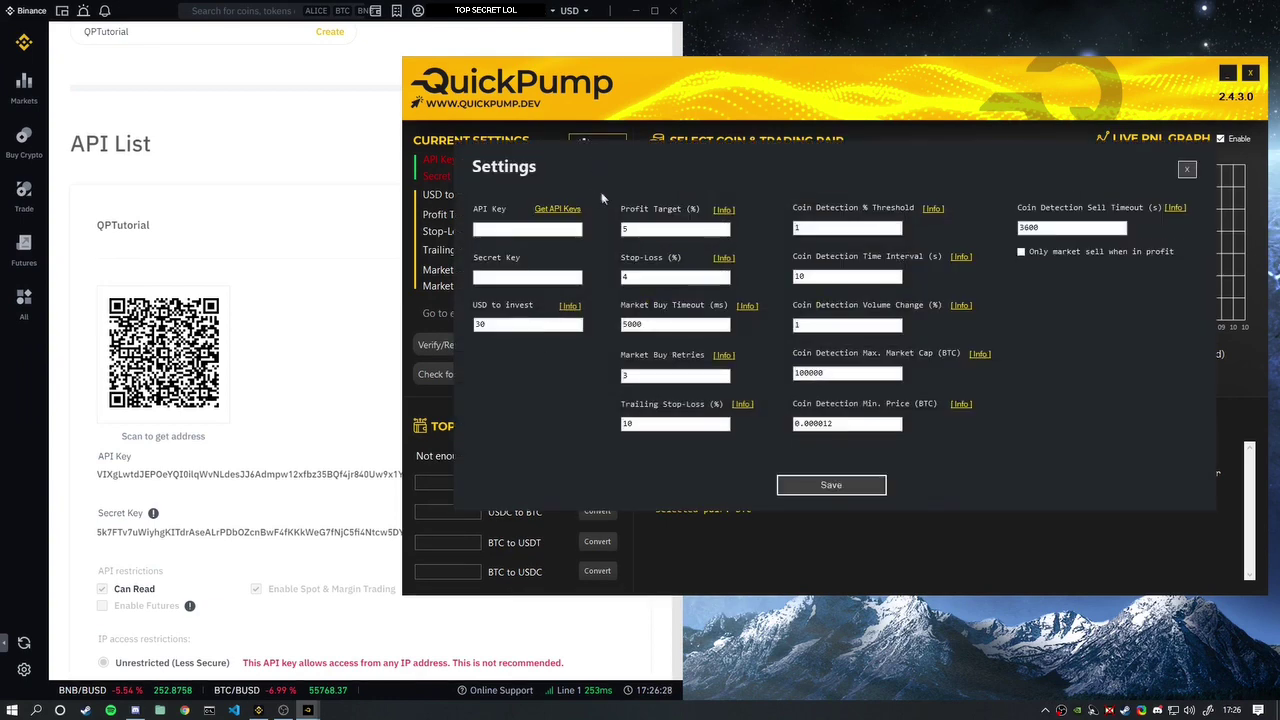
{"action": "left_click", "coordinate": [489, 231]}
{"action": "key", "text": "ctrl+v"}
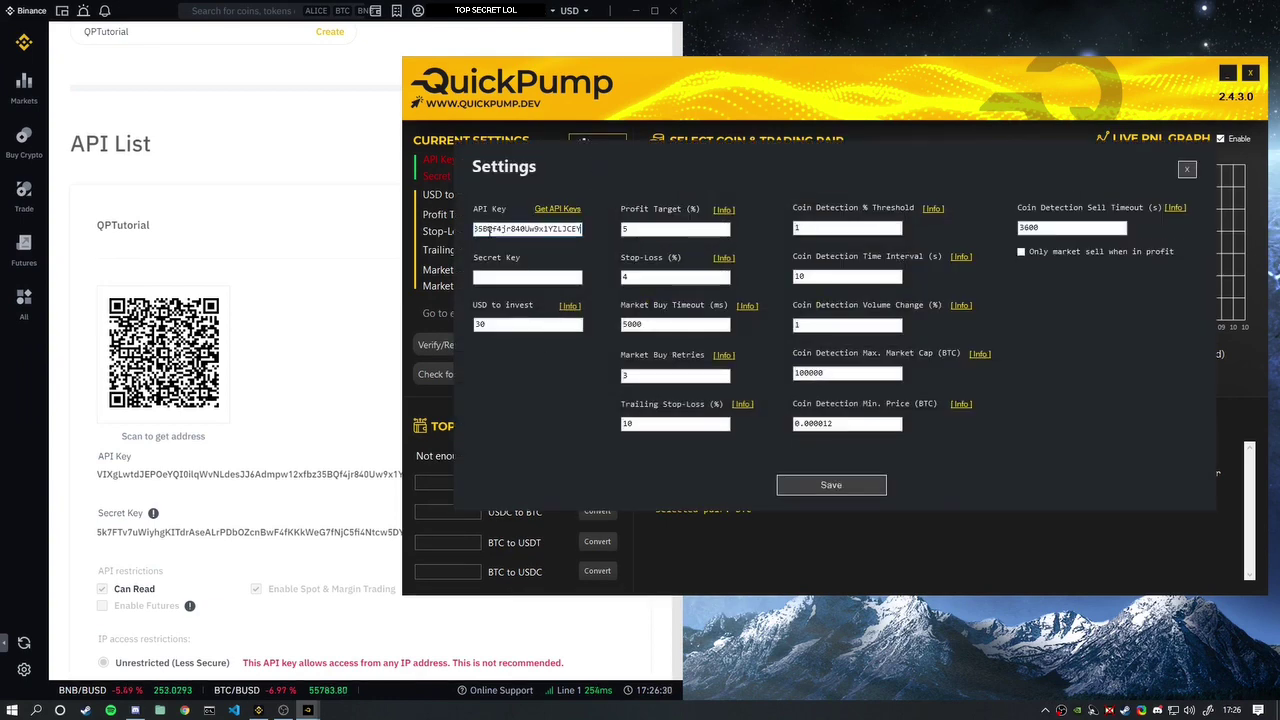
- Copy the secret key from the QPTutorial API in Binance, paste it into QuickPump's Secret Key field, and save the settings
{"action": "left_click", "coordinate": [240, 530]}
{"action": "double_click", "coordinate": [247, 534]}
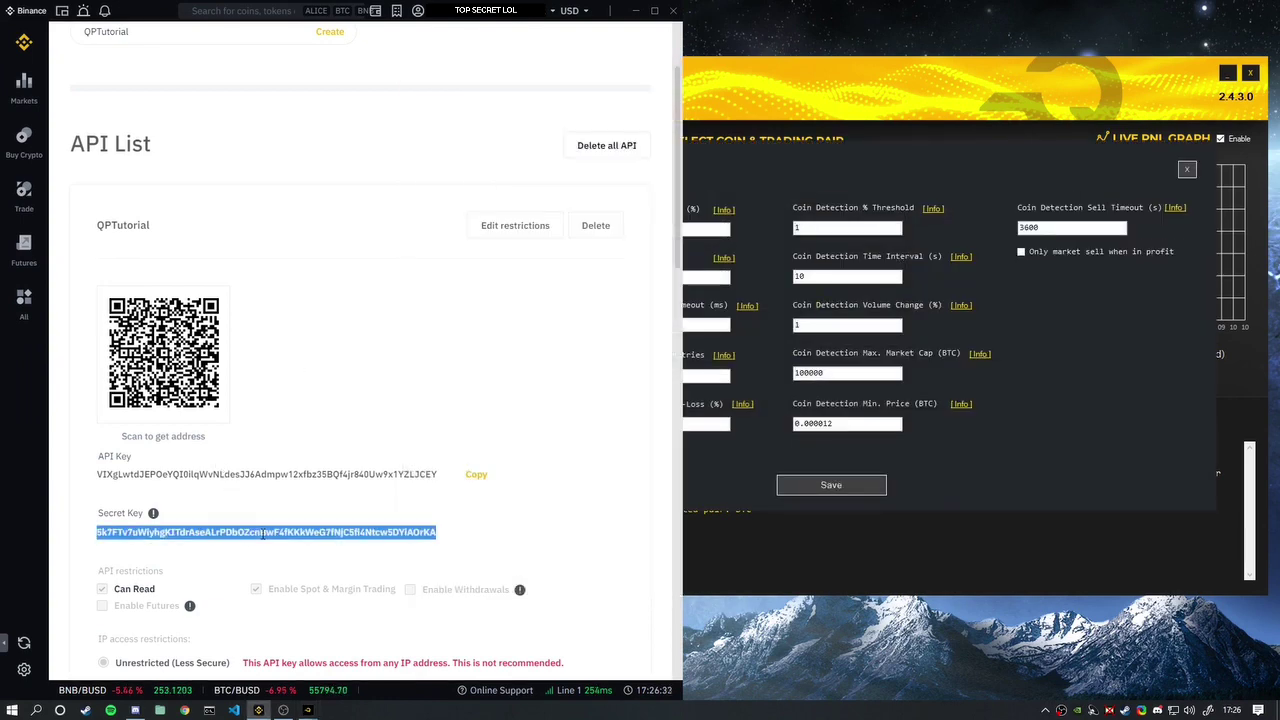
{"action": "left_click", "coordinate": [716, 300]}
{"action": "left_click", "coordinate": [537, 275]}
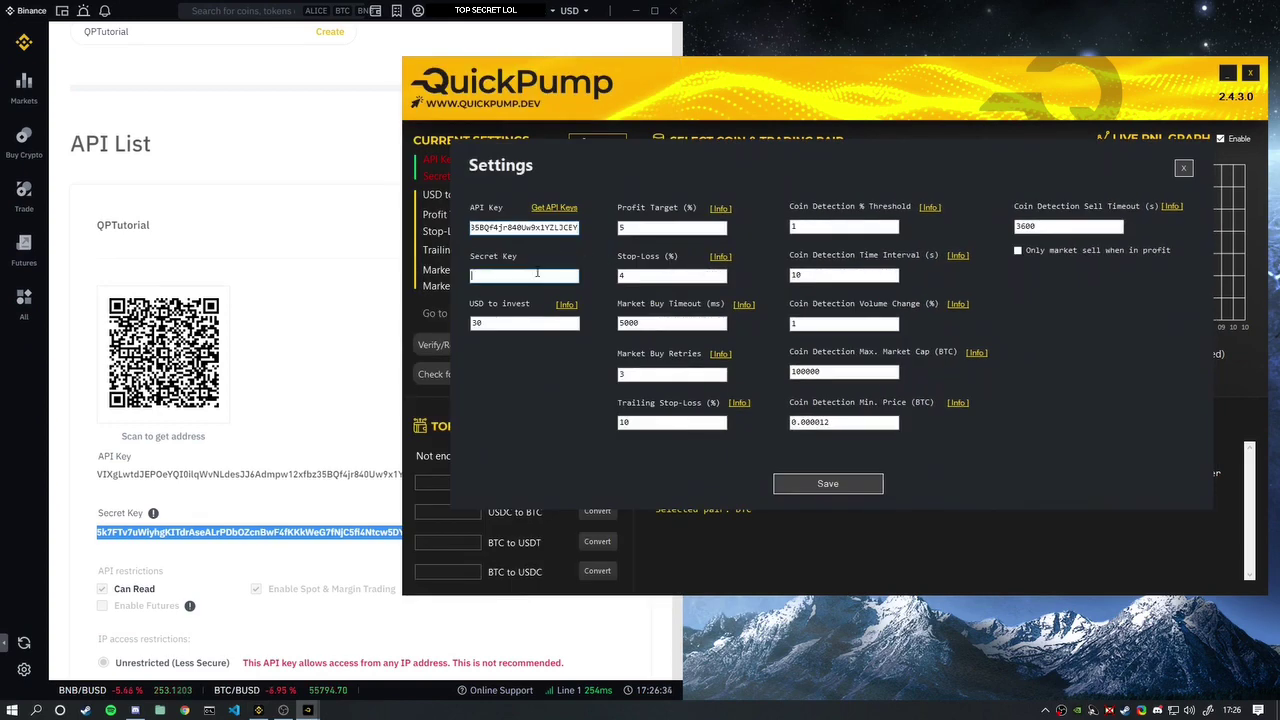
{"action": "key", "text": "ctrl+v"}
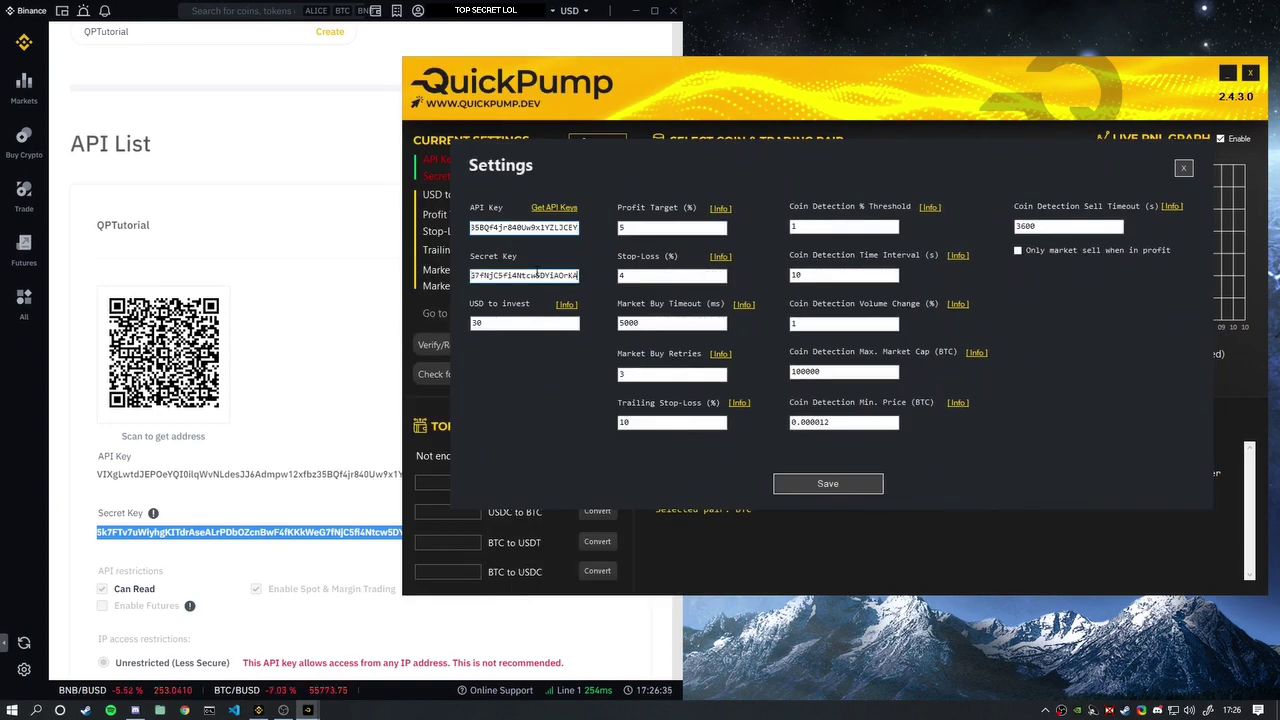
{"action": "left_click", "coordinate": [825, 484]}
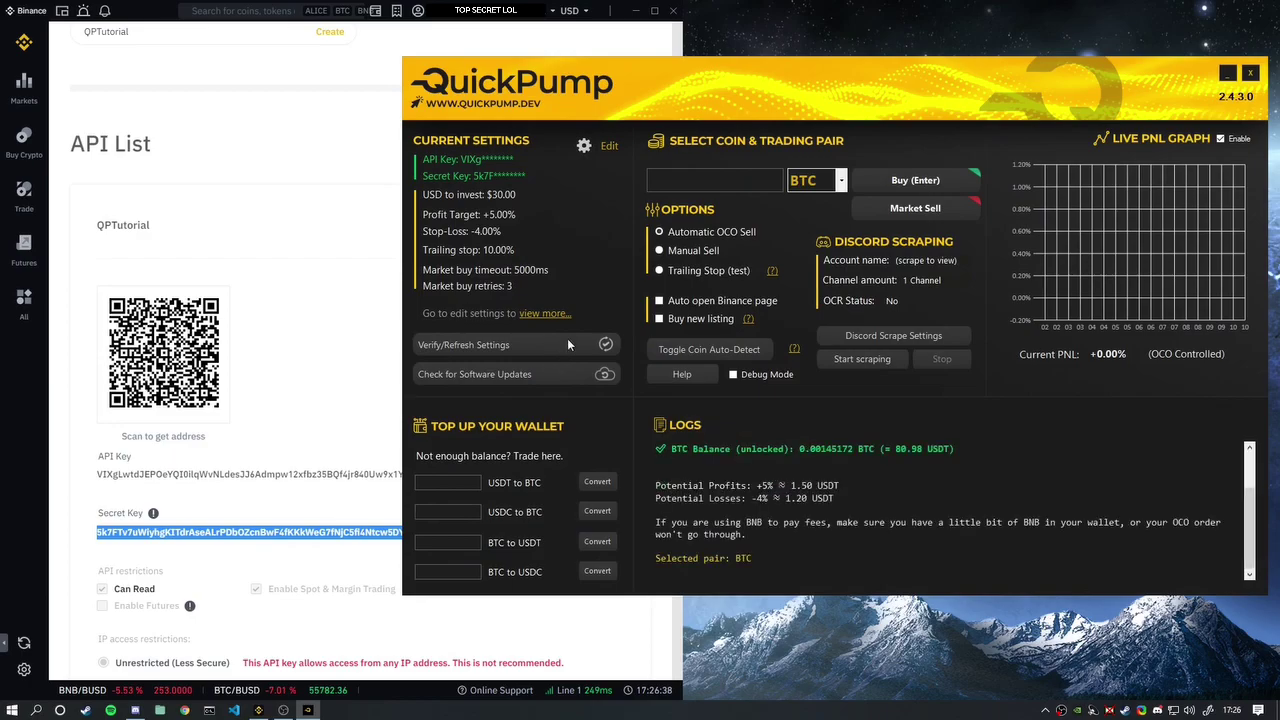
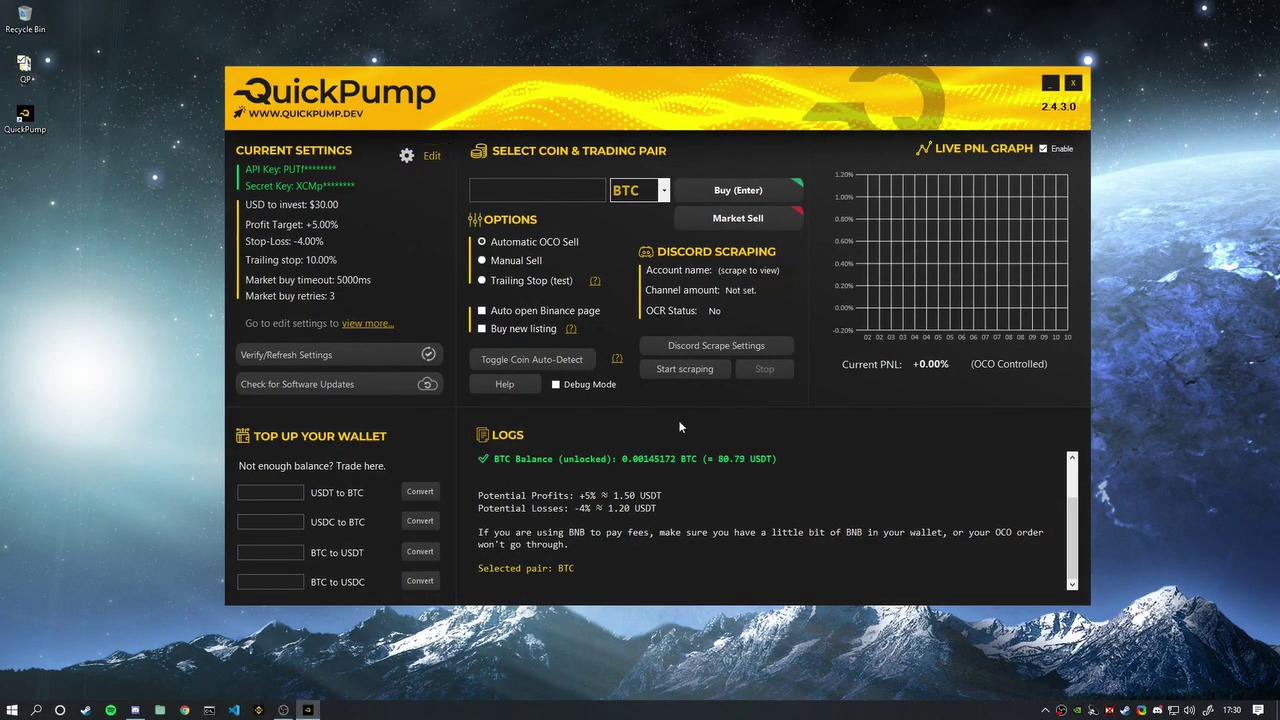
- Paste the Discord user token into the Discord Scrape Settings and save them
{"action": "left_click", "coordinate": [718, 345]}
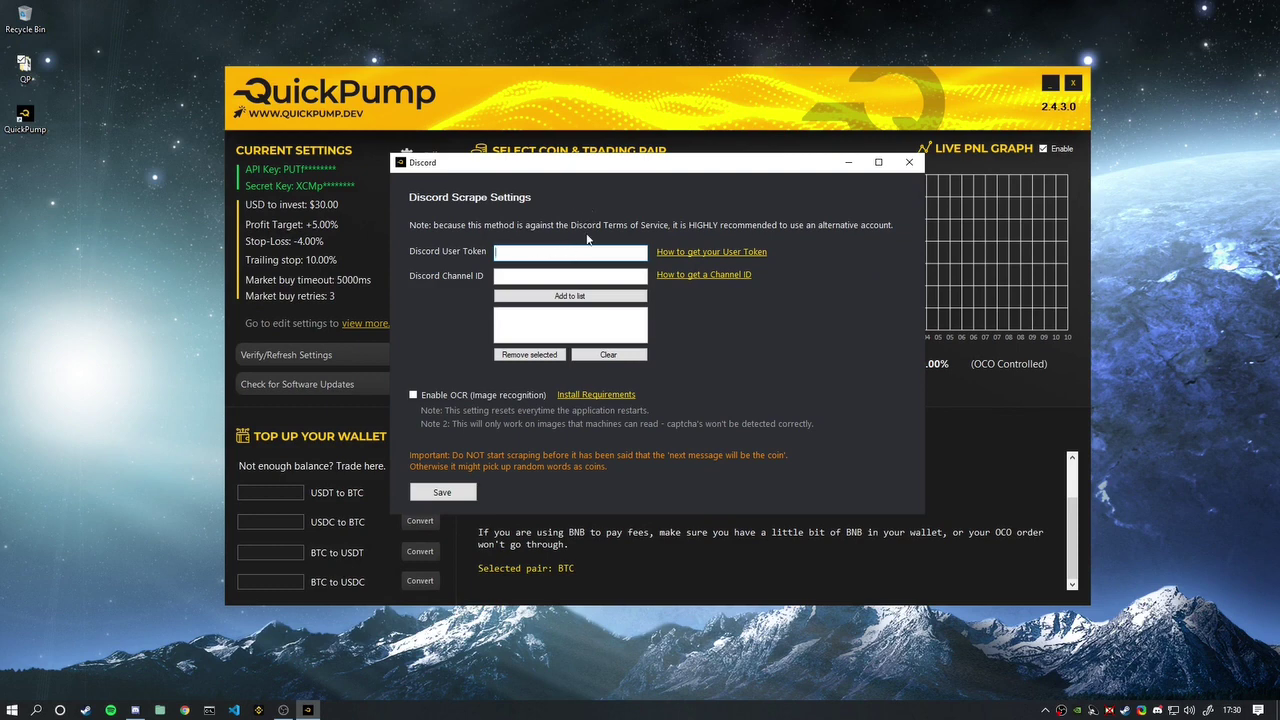
{"action": "key", "text": "ctrl+v"}
{"action": "left_click", "coordinate": [446, 495]}
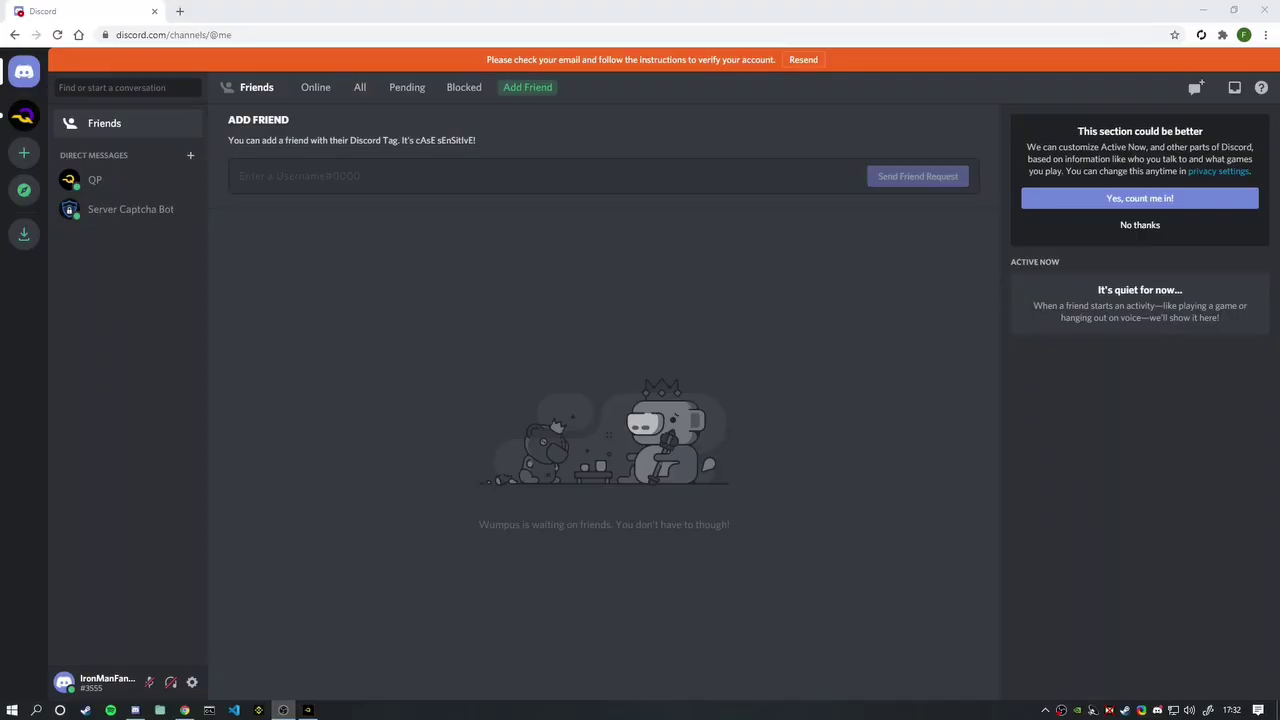
- Create a new Discord server from scratch named QPTutorial
{"action": "left_click", "coordinate": [24, 153]}
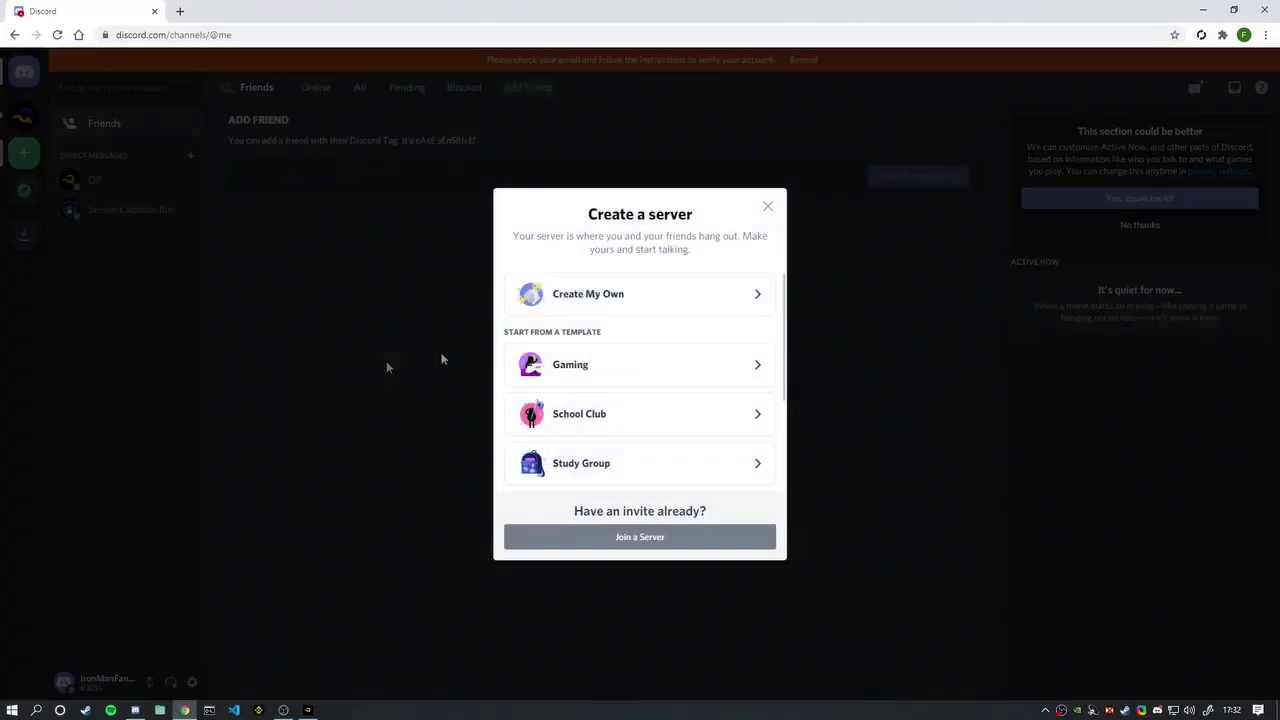
{"action": "left_click", "coordinate": [588, 296]}
{"action": "left_click", "coordinate": [611, 366]}
{"action": "type", "text": "QPtut"}
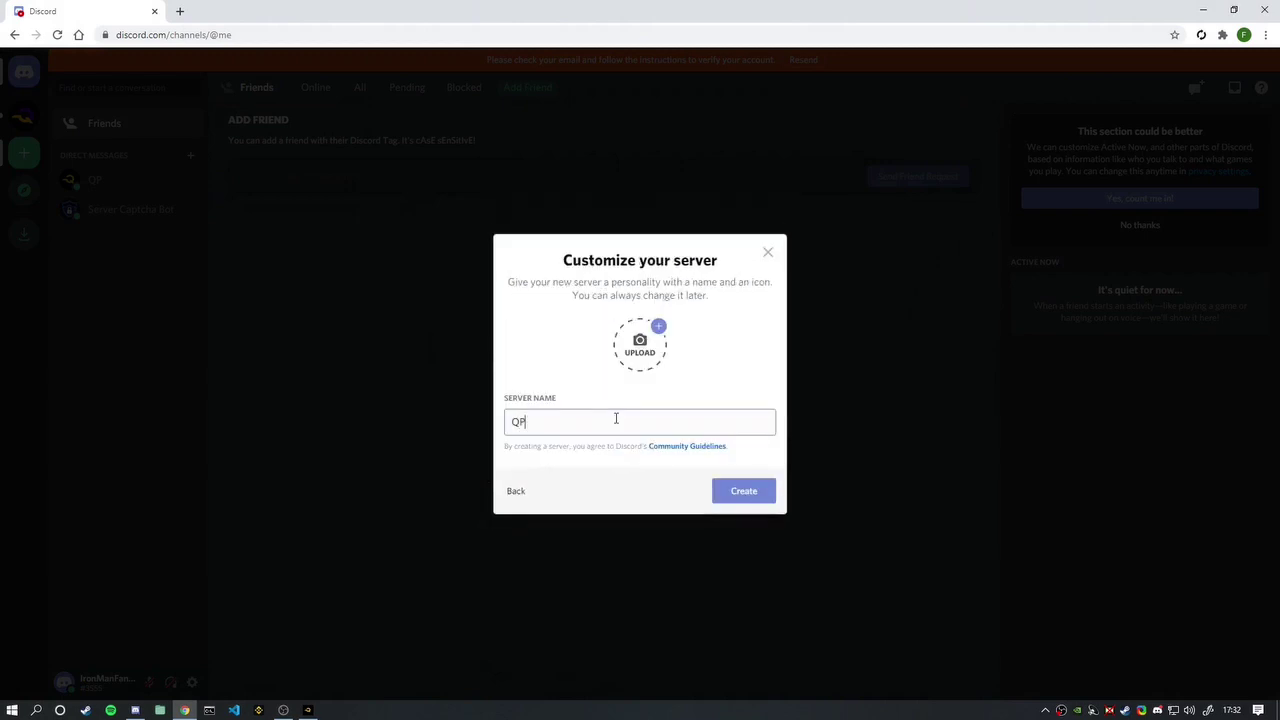
{"action": "key", "text": "BackSpace"}
{"action": "key", "text": "BackSpace"}
{"action": "key", "text": "BackSpace"}
{"action": "type", "text": "Tutorial"}
{"action": "key", "text": "Return"}
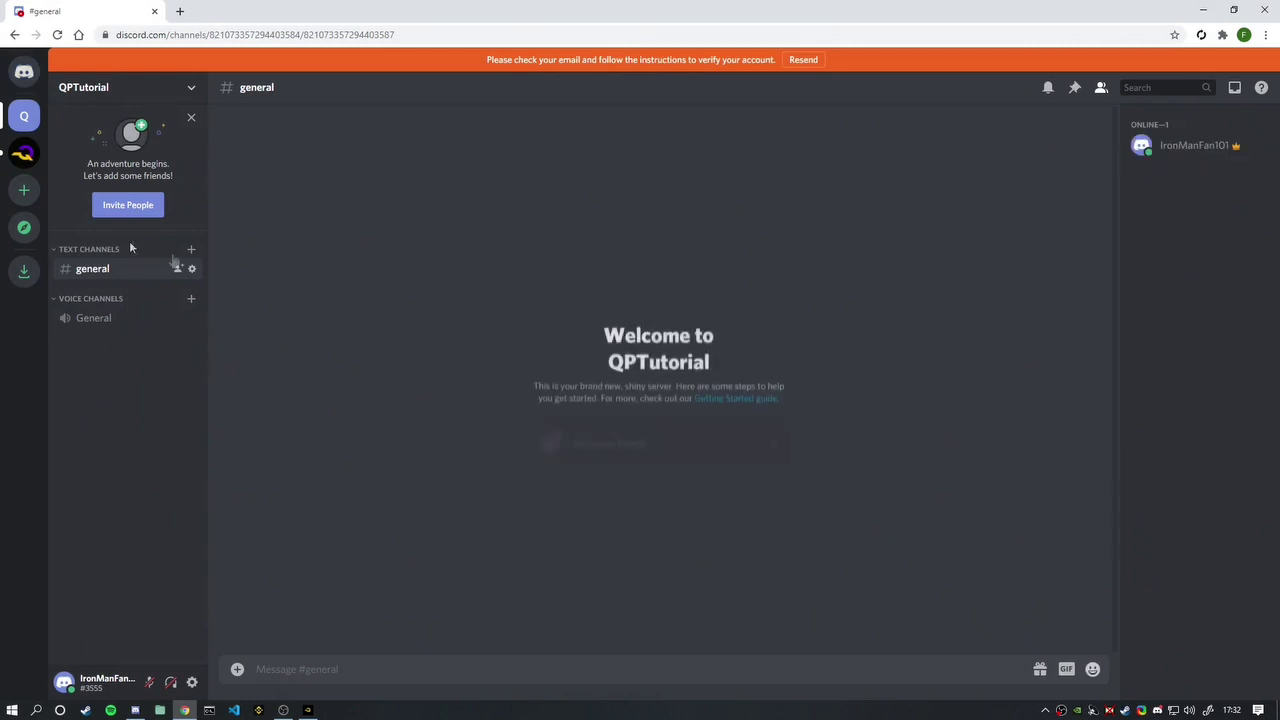
- Copy the general text channel's ID and check the Developer Mode option in Discord's Appearance settings
{"action": "right_click", "coordinate": [108, 279]}
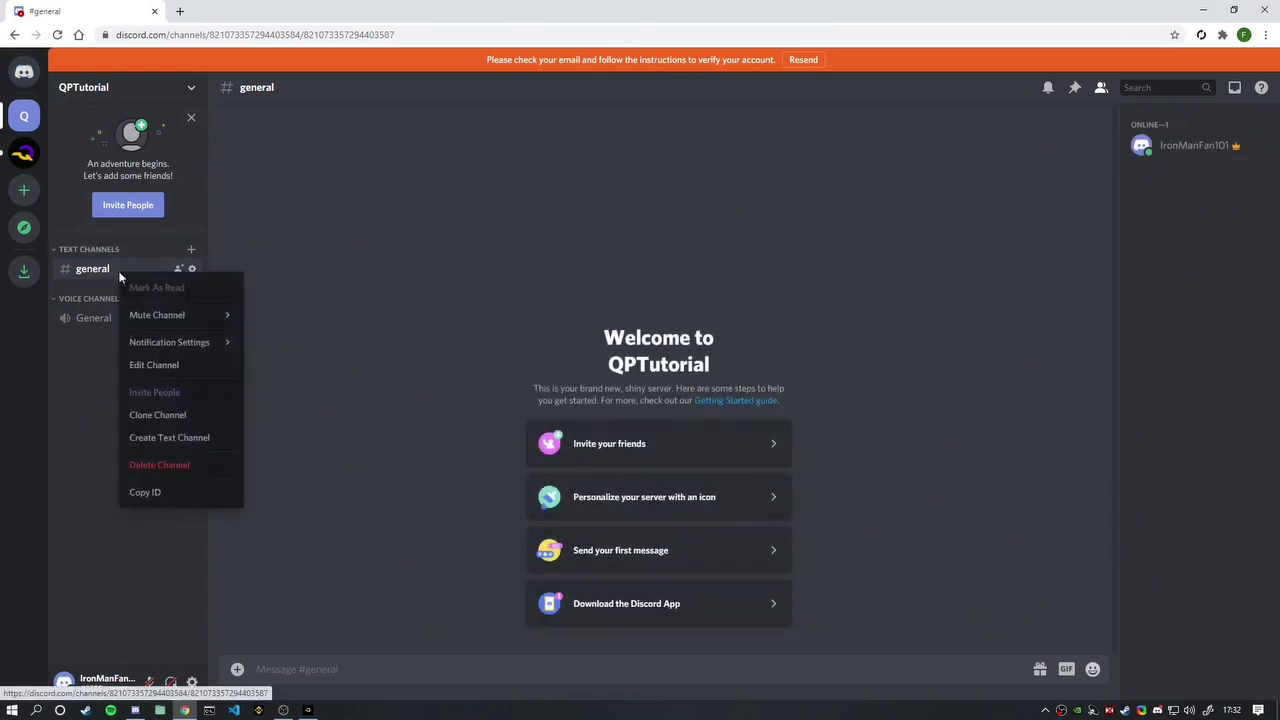
{"action": "left_click", "coordinate": [166, 506]}
{"action": "left_click", "coordinate": [192, 682]}
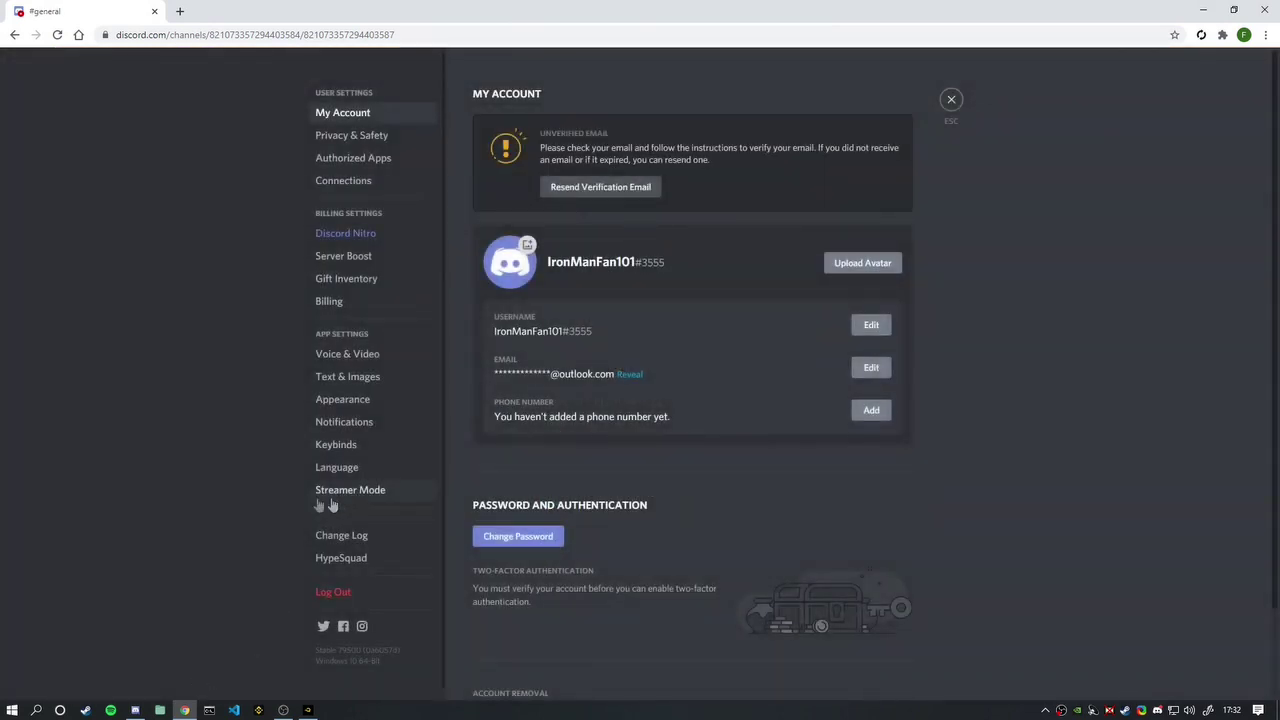
{"action": "left_click", "coordinate": [343, 399]}
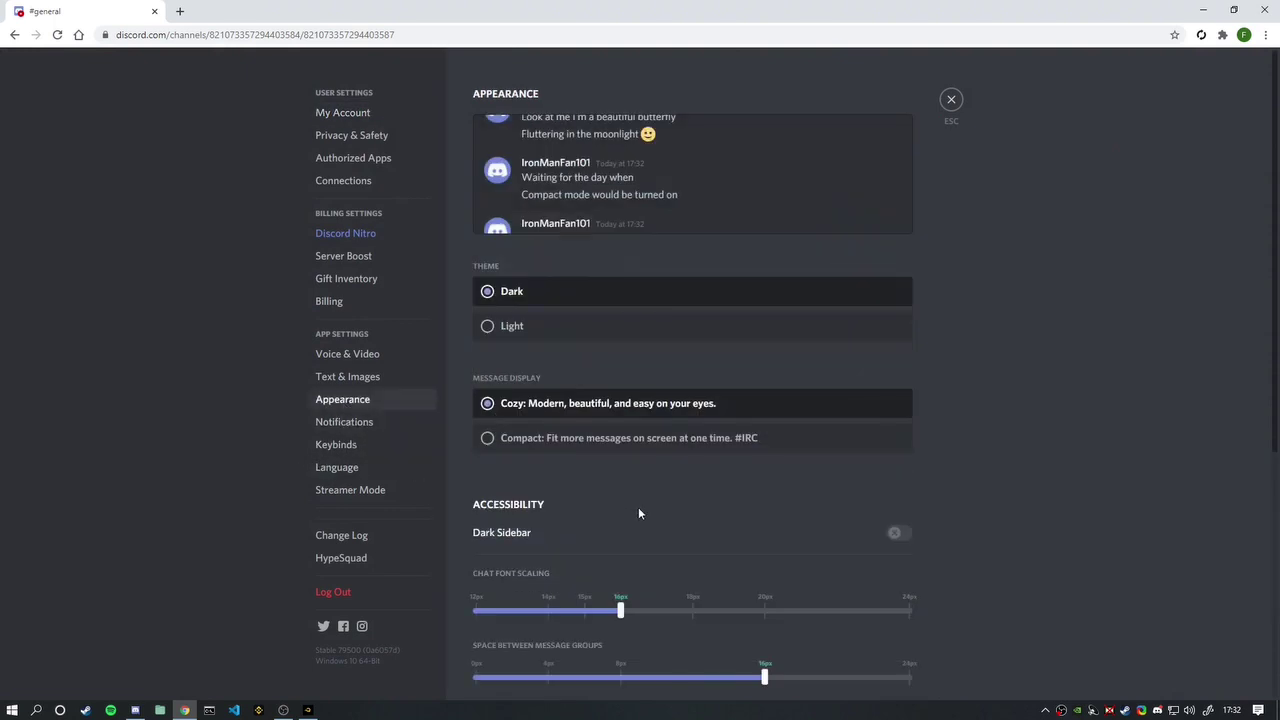
{"action": "scroll", "coordinate": [640, 500], "scroll_direction": "down", "scroll_amount": 3}
{"action": "scroll", "coordinate": [630, 500], "scroll_direction": "down", "scroll_amount": 2}
{"action": "key", "text": "ctrl+Print"}
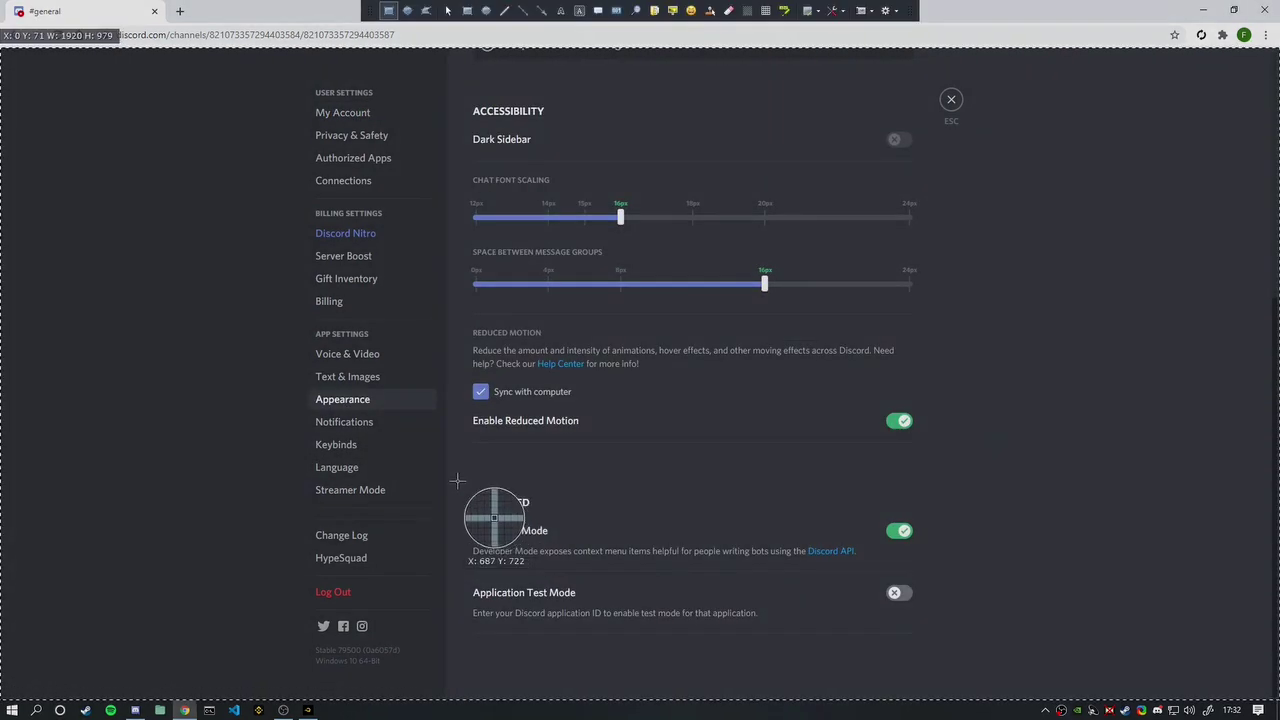
{"action": "left_click_drag", "start_coordinate": [458, 481], "coordinate": [996, 564]}
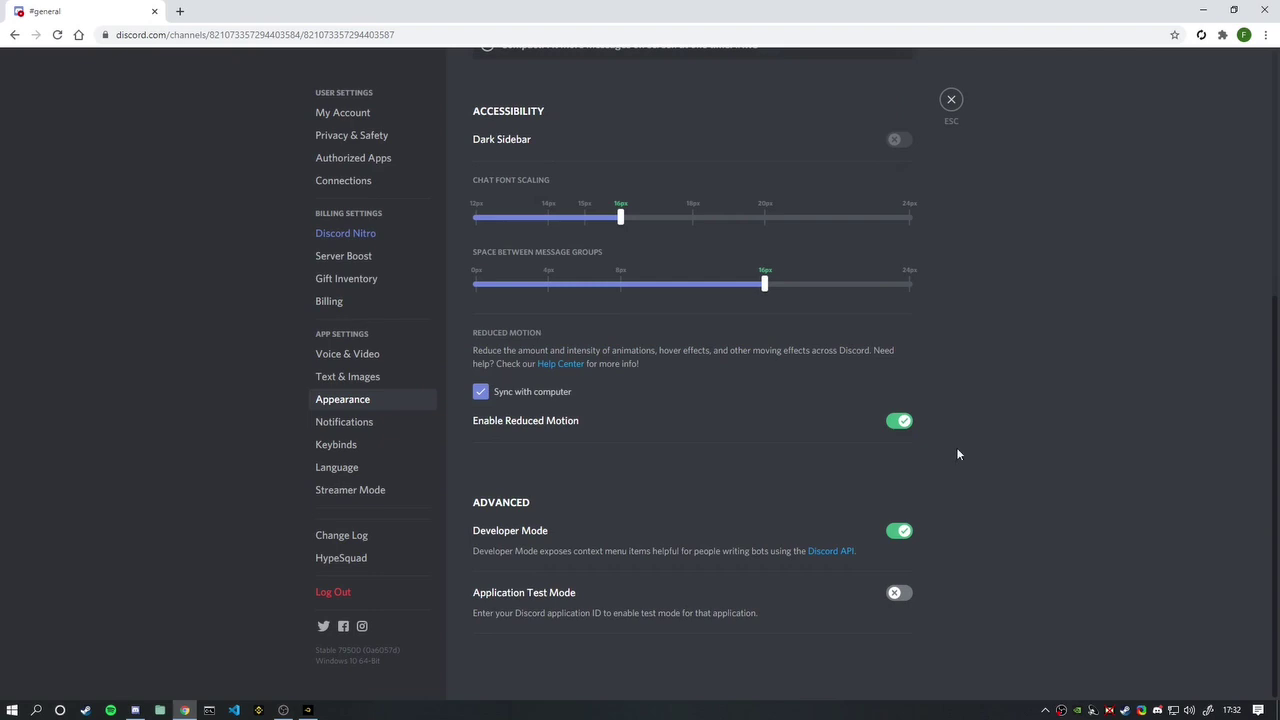
{"action": "key", "text": "Escape"}
- Copy the general text channel's ID, add it to the channel list in QuickPump's Discord Scrape Settings, and save
{"action": "right_click", "coordinate": [150, 276]}
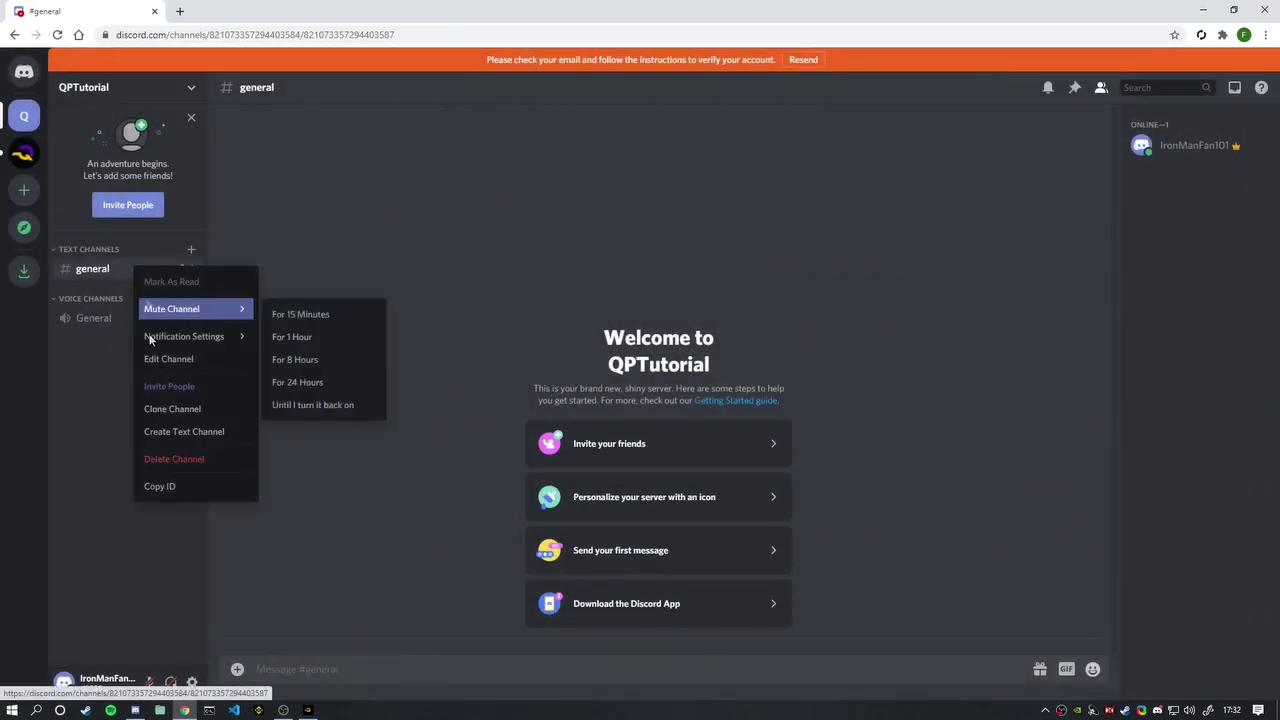
{"action": "left_click", "coordinate": [162, 487]}
{"action": "left_click", "coordinate": [308, 710]}
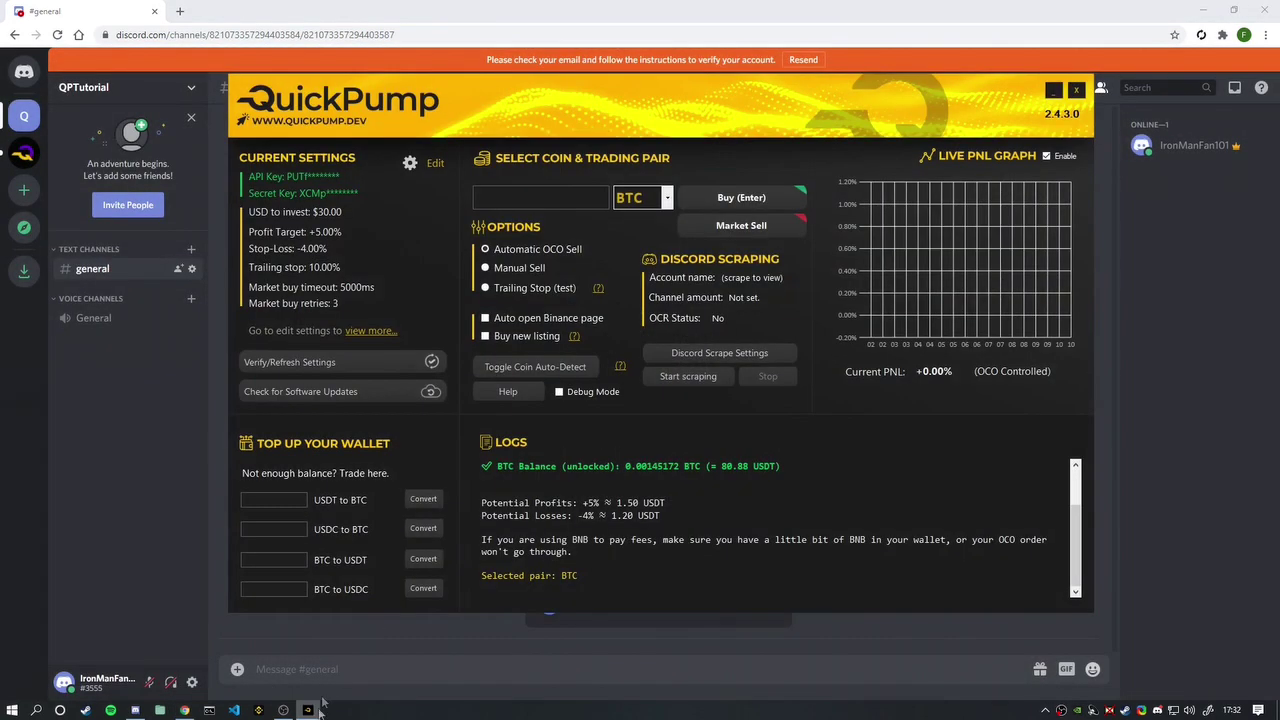
{"action": "left_click", "coordinate": [712, 357]}
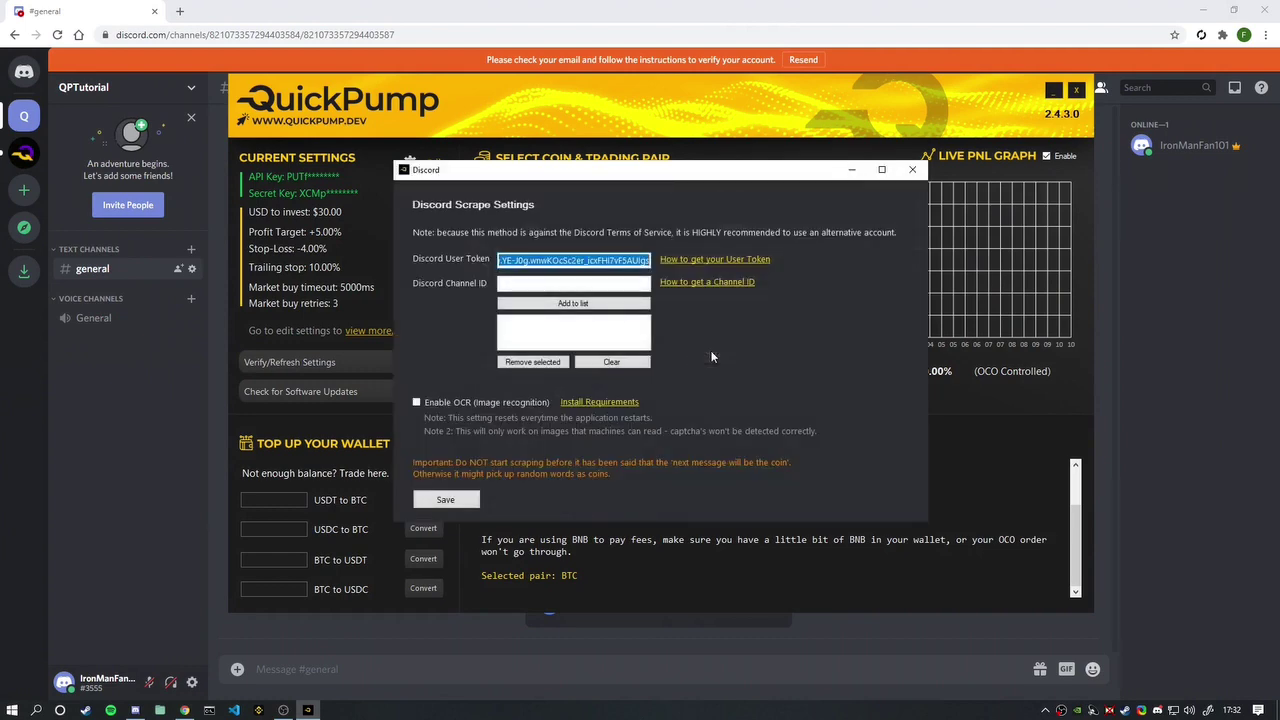
{"action": "left_click", "coordinate": [561, 285]}
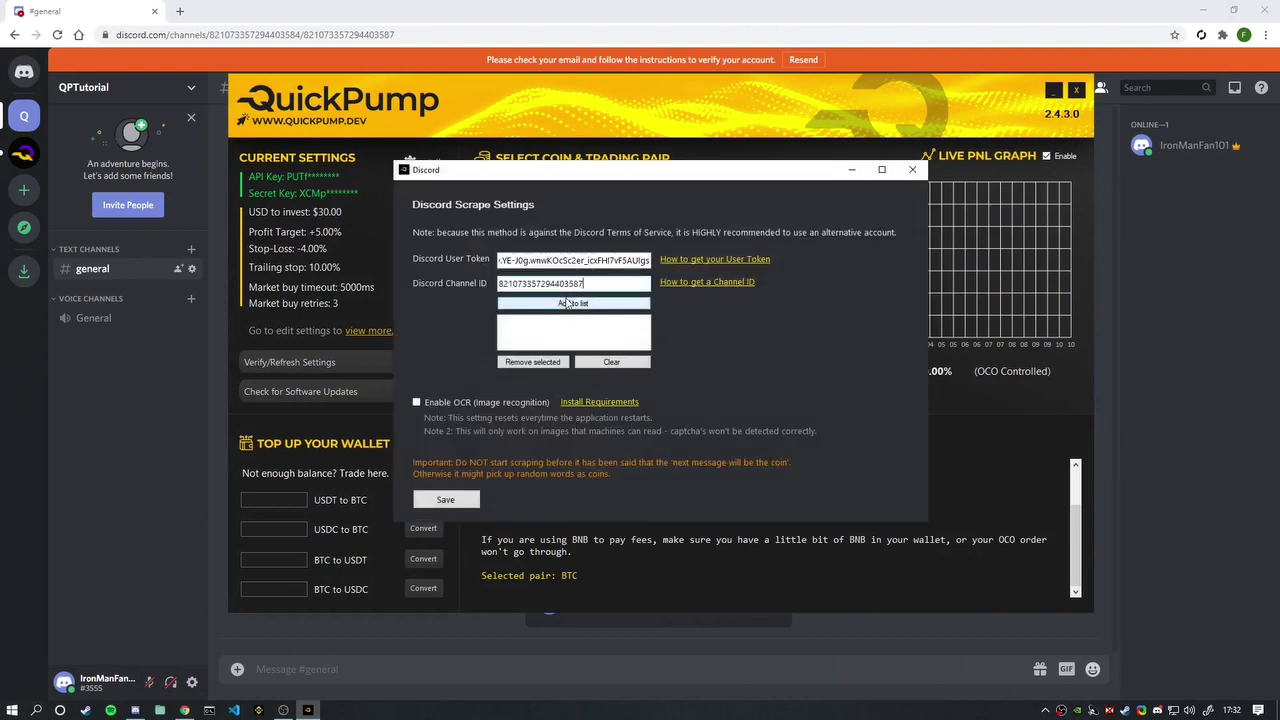
{"action": "left_click", "coordinate": [573, 303]}
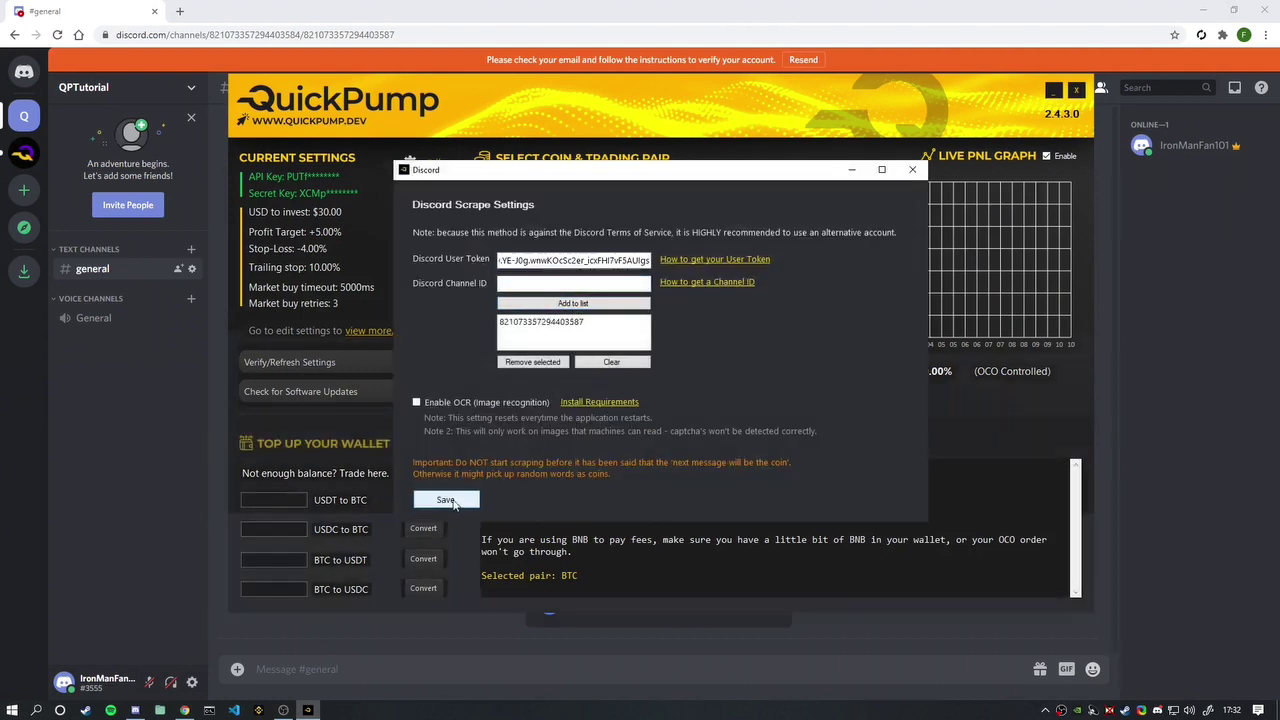
{"action": "left_click", "coordinate": [445, 499]}
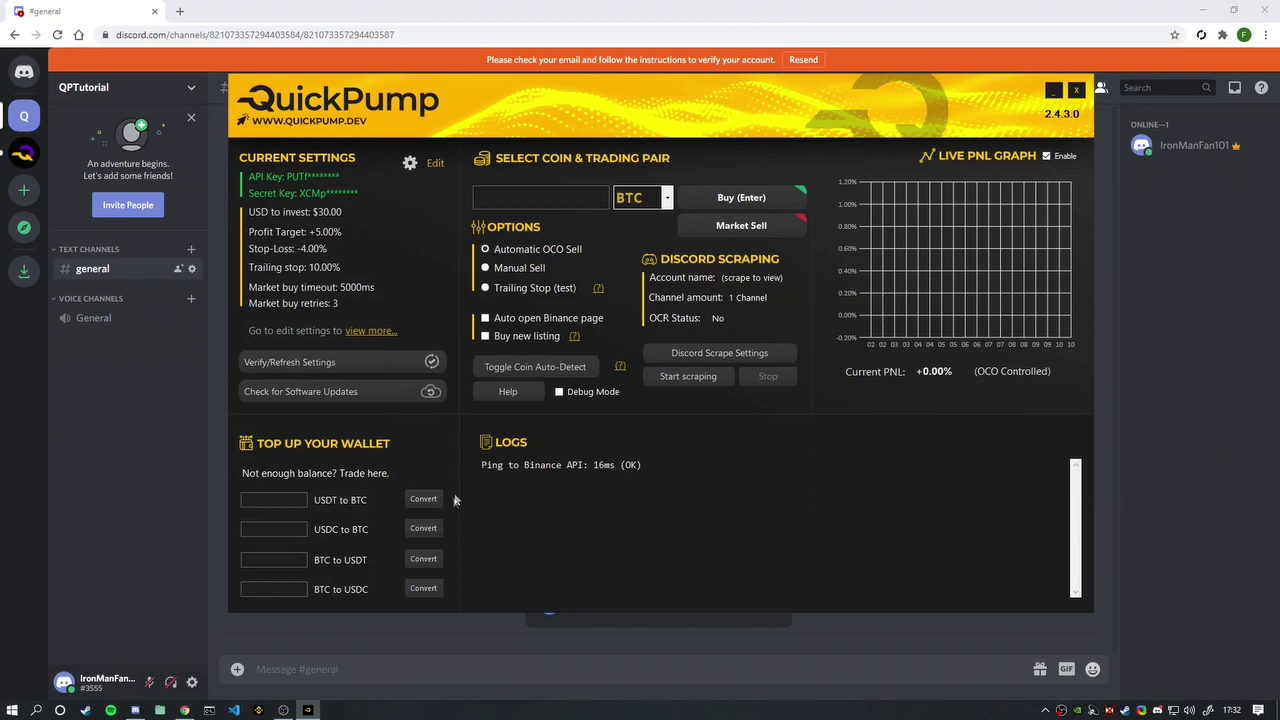
- Start Discord scraping in QuickPump and arrange the Discord browser and QuickPump windows side by side
{"action": "left_click", "coordinate": [695, 378]}
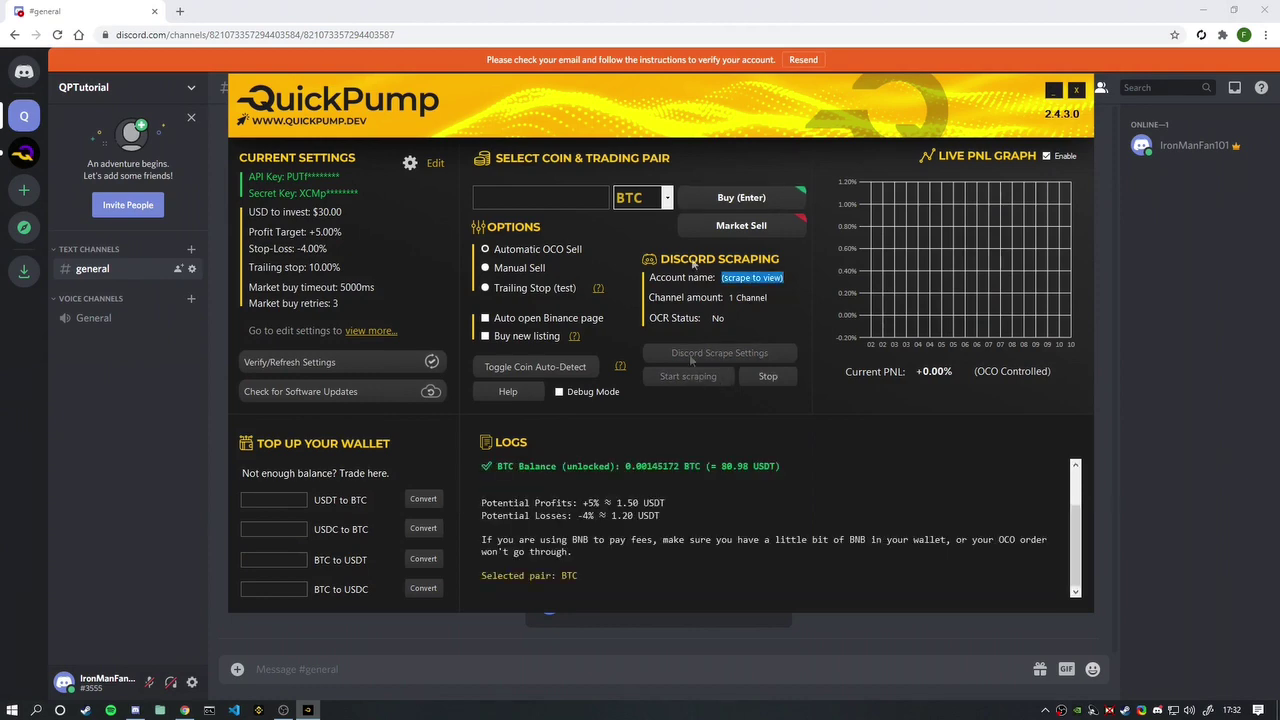
{"action": "left_click_drag", "start_coordinate": [582, 11], "coordinate": [3, 270]}
{"action": "left_click_drag", "start_coordinate": [723, 97], "coordinate": [913, 41]}
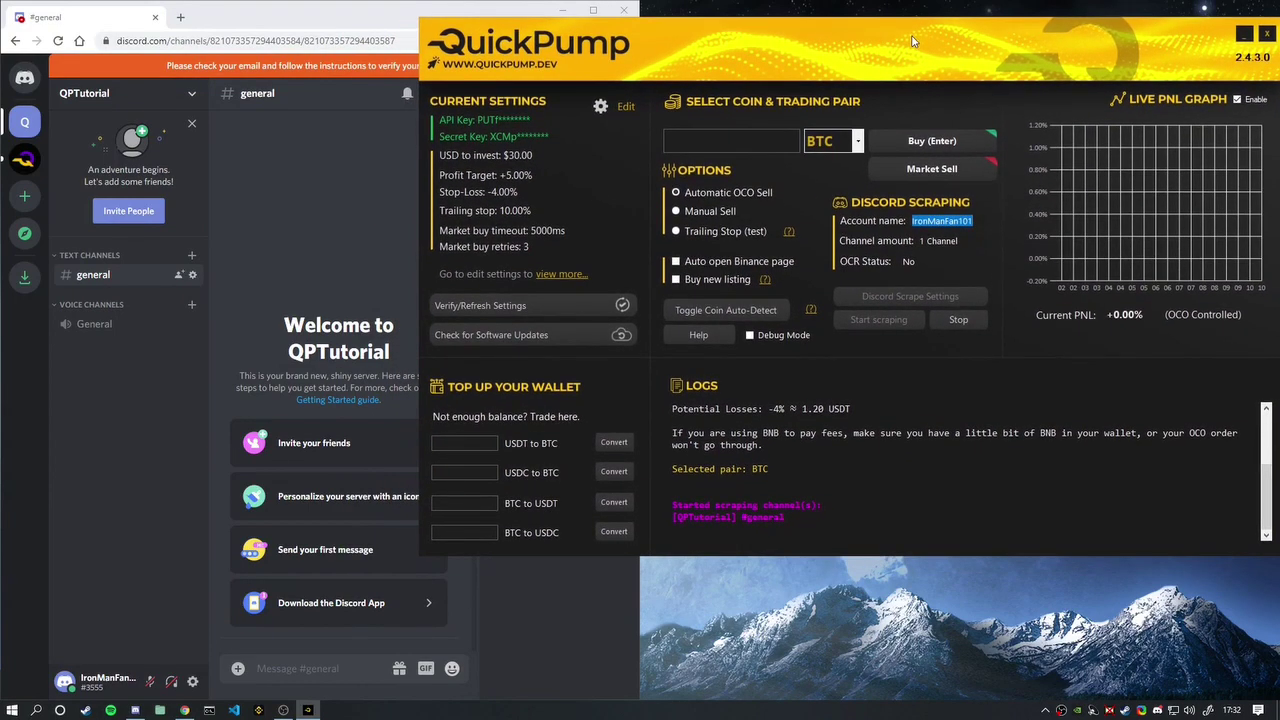
- Send "test", "messages here will be picked up by the bot" and "ENJ" as separate messages in the general channel
{"action": "left_click", "coordinate": [258, 668]}
{"action": "type", "text": "test"}
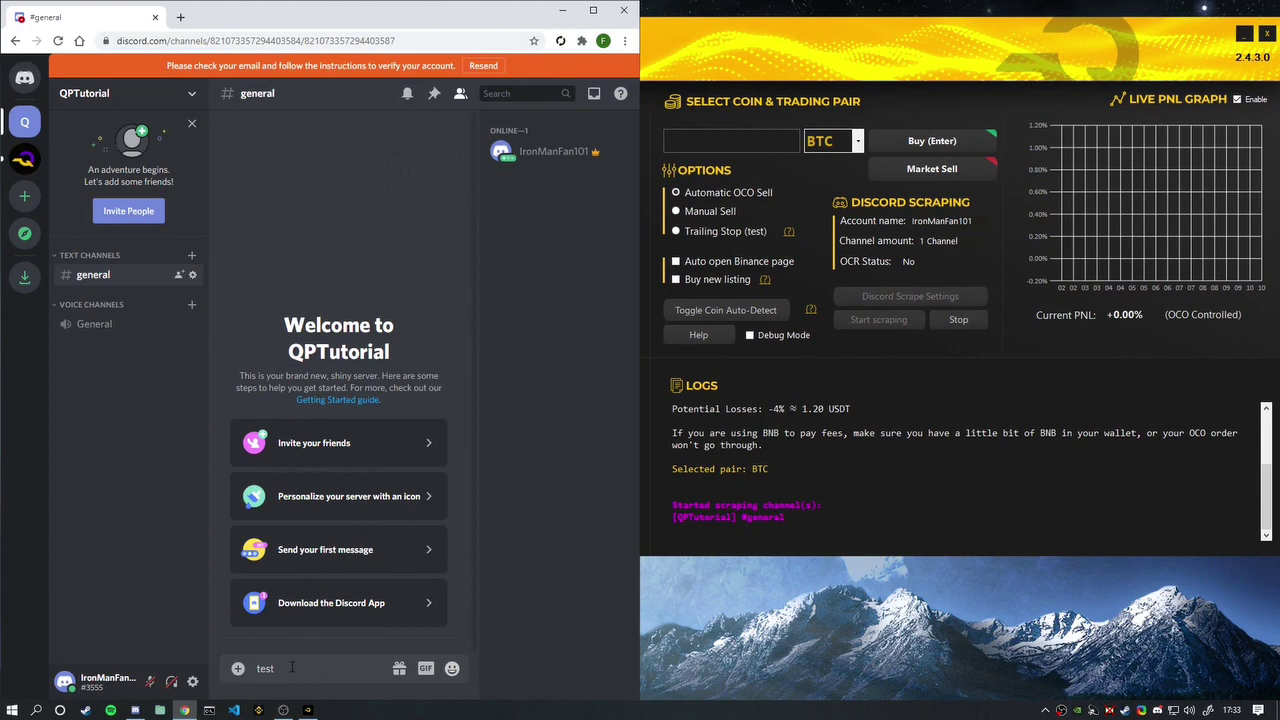
{"action": "key", "text": "Return"}
{"action": "key", "text": "ctrl+v"}
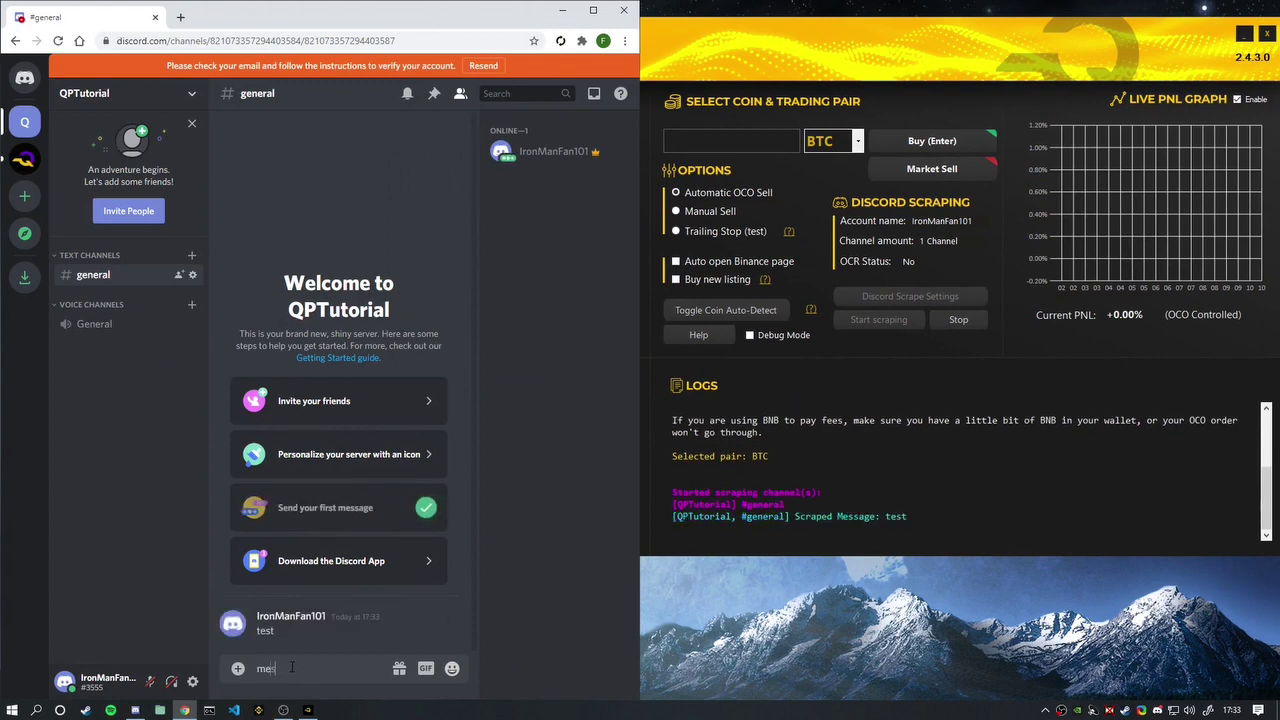
{"action": "key", "text": "Return"}
{"action": "type", "text": "ENJ"}
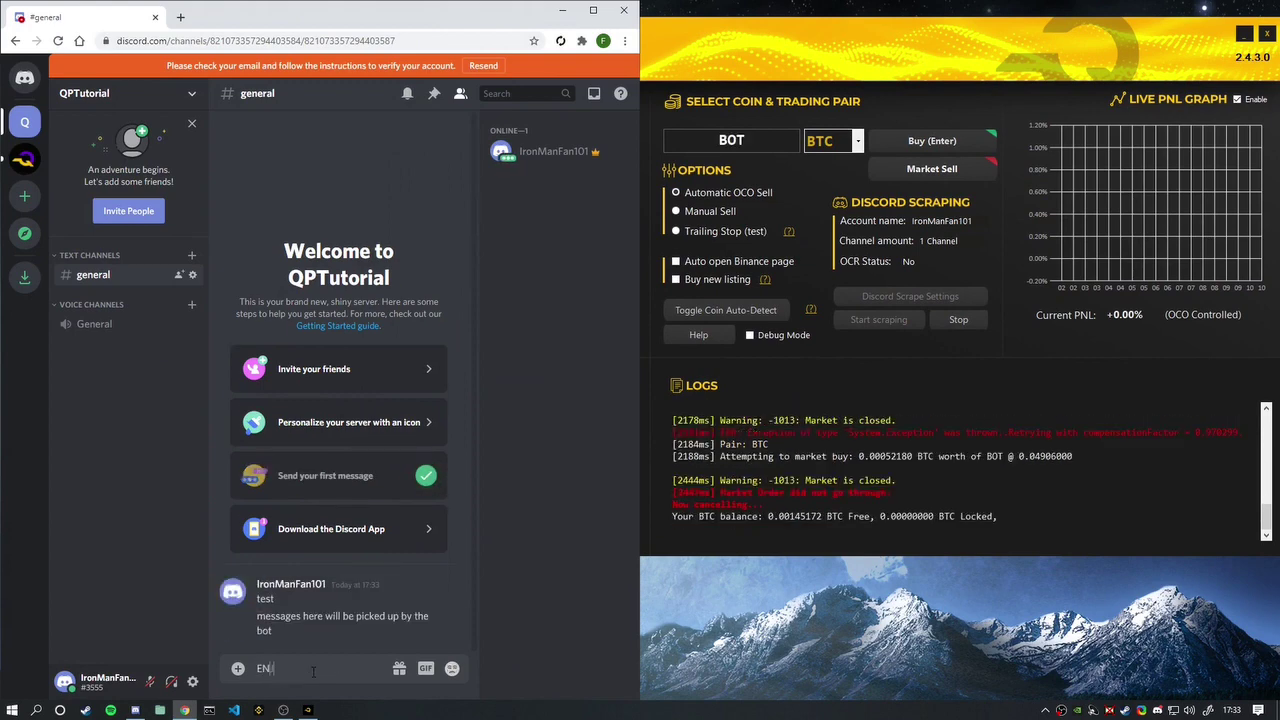
{"action": "key", "text": "Return"}
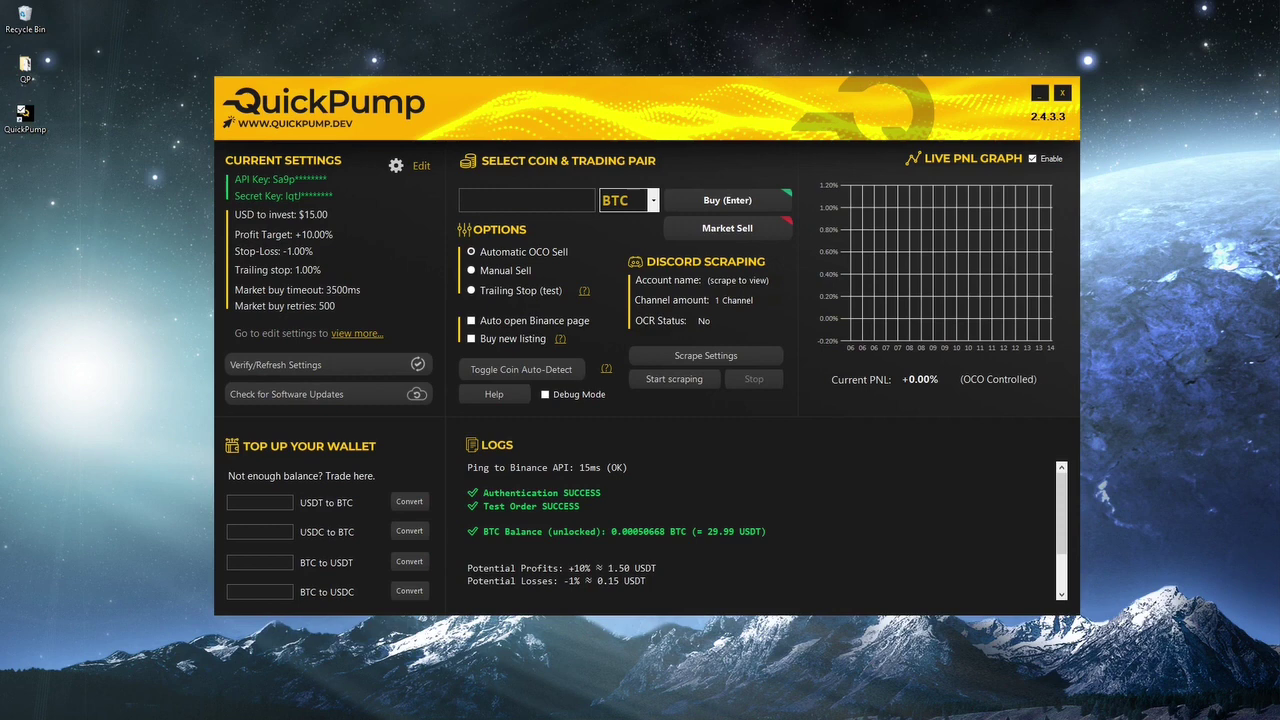
- Enter ALICE as the coin for the BTC pair and enable buying a new listing
{"action": "left_click", "coordinate": [538, 198]}
{"action": "type", "text": "ALICE"}
{"action": "left_click", "coordinate": [471, 338]}
- Set the profit target to 20%, the stop-loss to 5% and the trailing stop-loss to 2%, and save the settings
{"action": "left_click", "coordinate": [419, 165]}
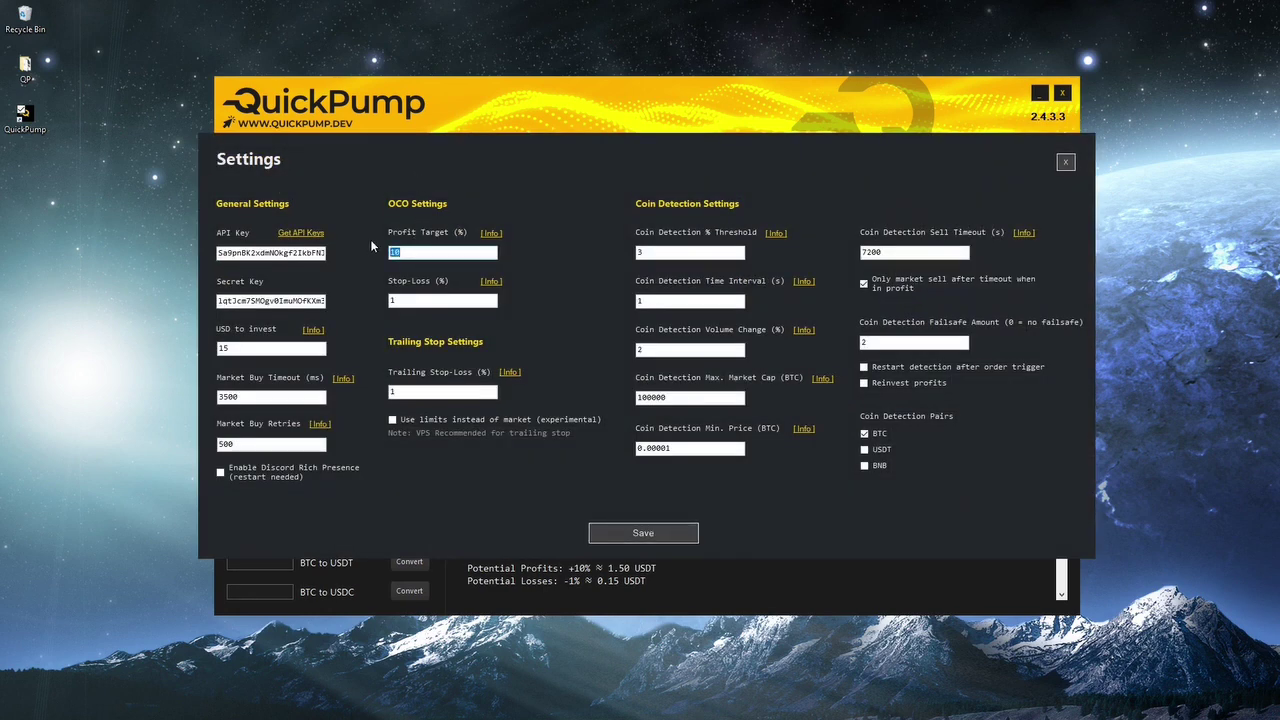
{"action": "type", "text": "20"}
{"action": "key", "text": "Tab"}
{"action": "type", "text": "5"}
{"action": "key", "text": "Tab"}
{"action": "type", "text": "2"}
{"action": "left_click", "coordinate": [619, 534]}
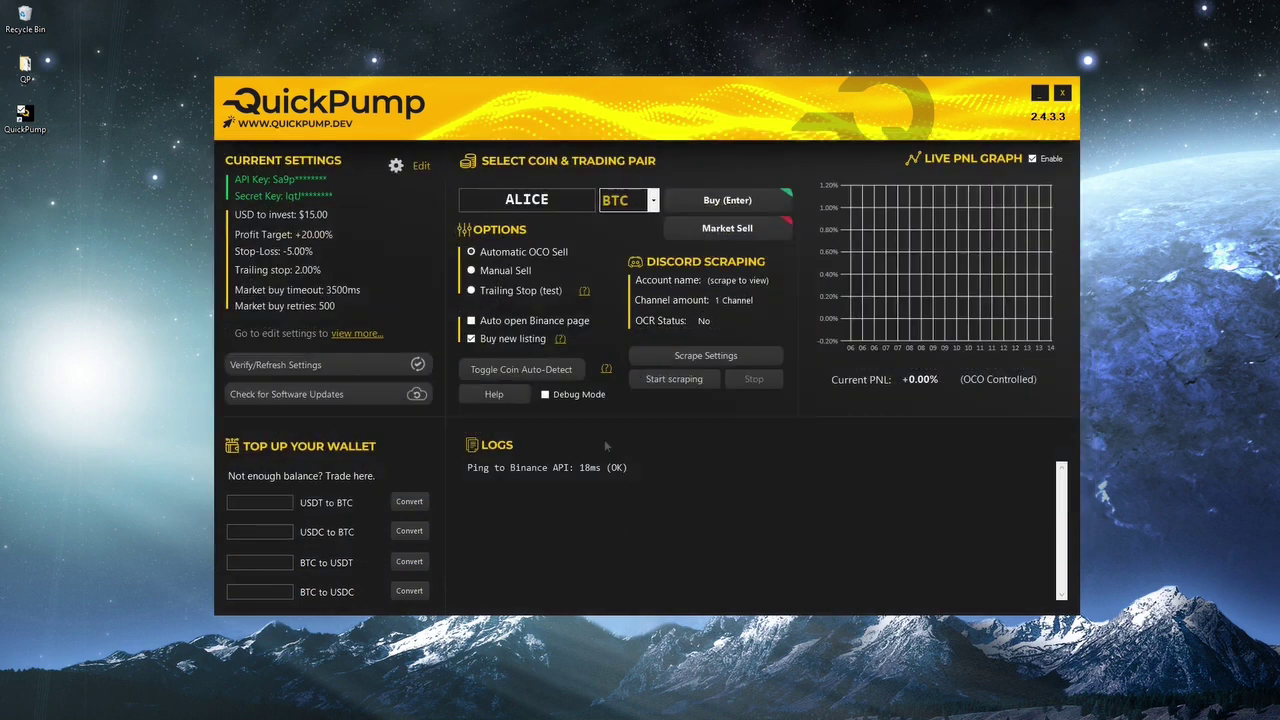
- Select the Trailing Stop sell option, review the Trailing Stop-Loss percentage in the settings, and save them
{"action": "left_click", "coordinate": [494, 272]}
{"action": "left_click", "coordinate": [496, 288]}
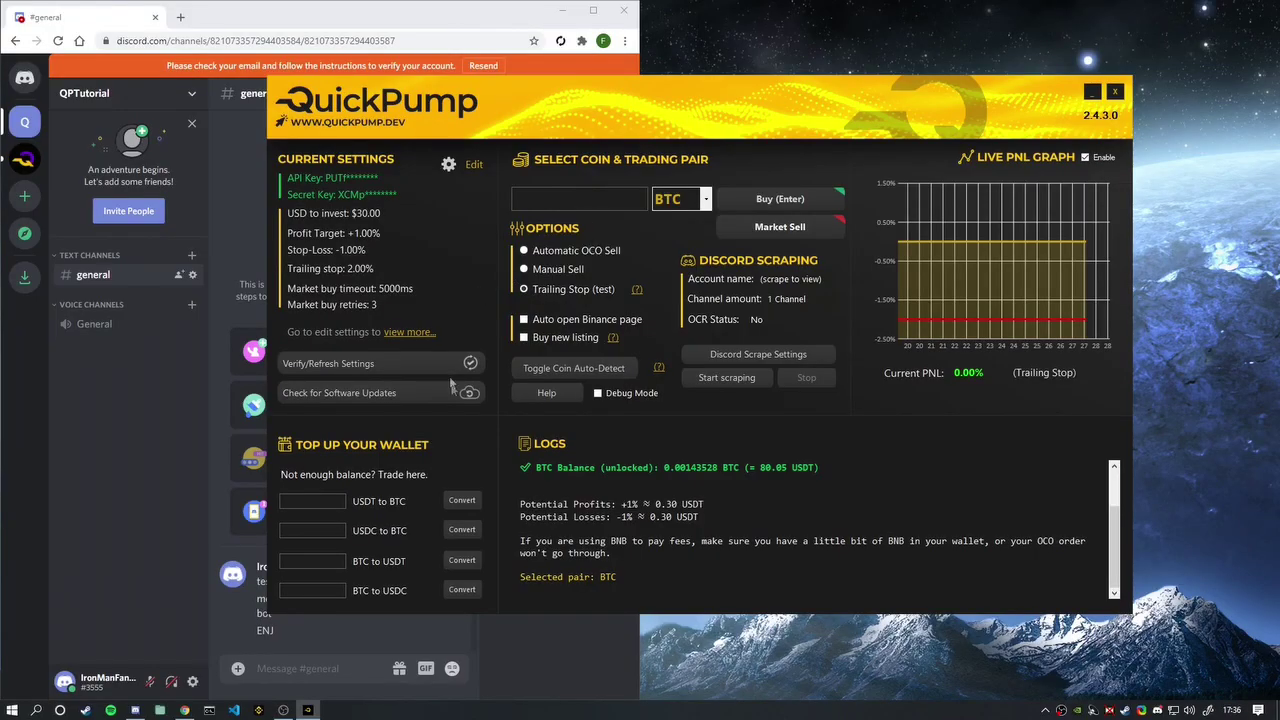
{"action": "left_click", "coordinate": [474, 164]}
{"action": "left_click", "coordinate": [517, 445]}
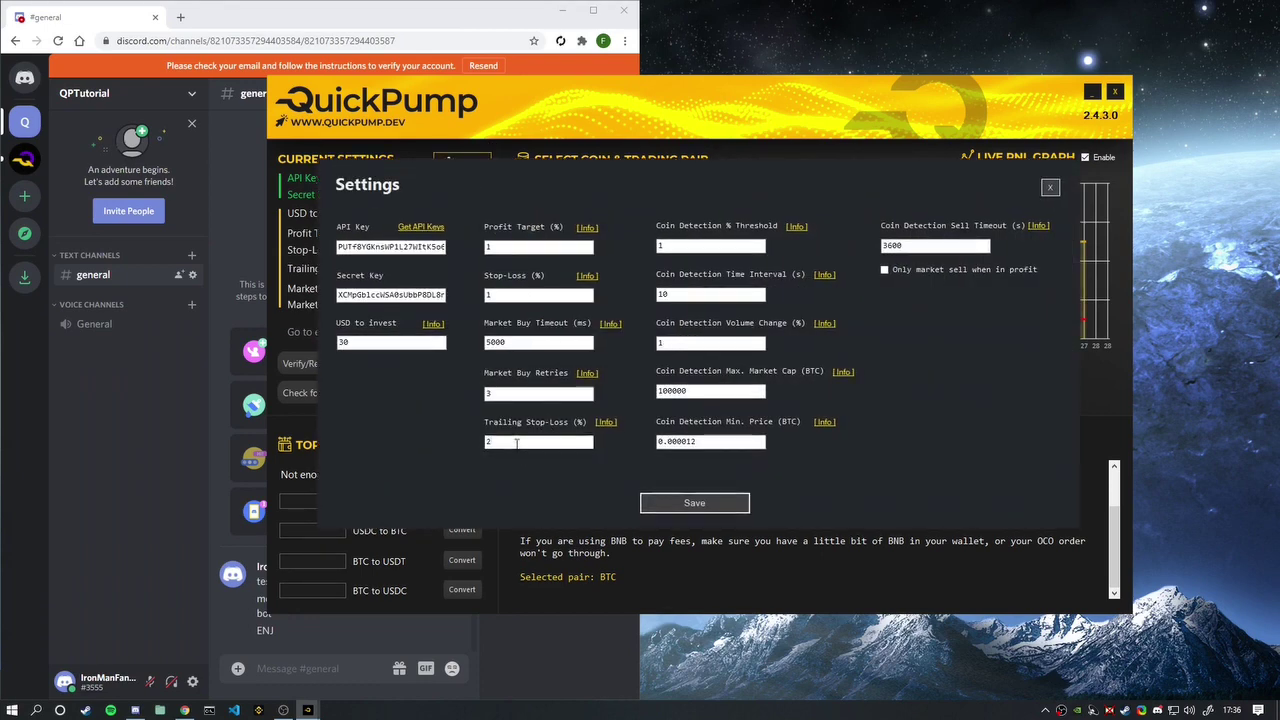
{"action": "left_click", "coordinate": [700, 502]}
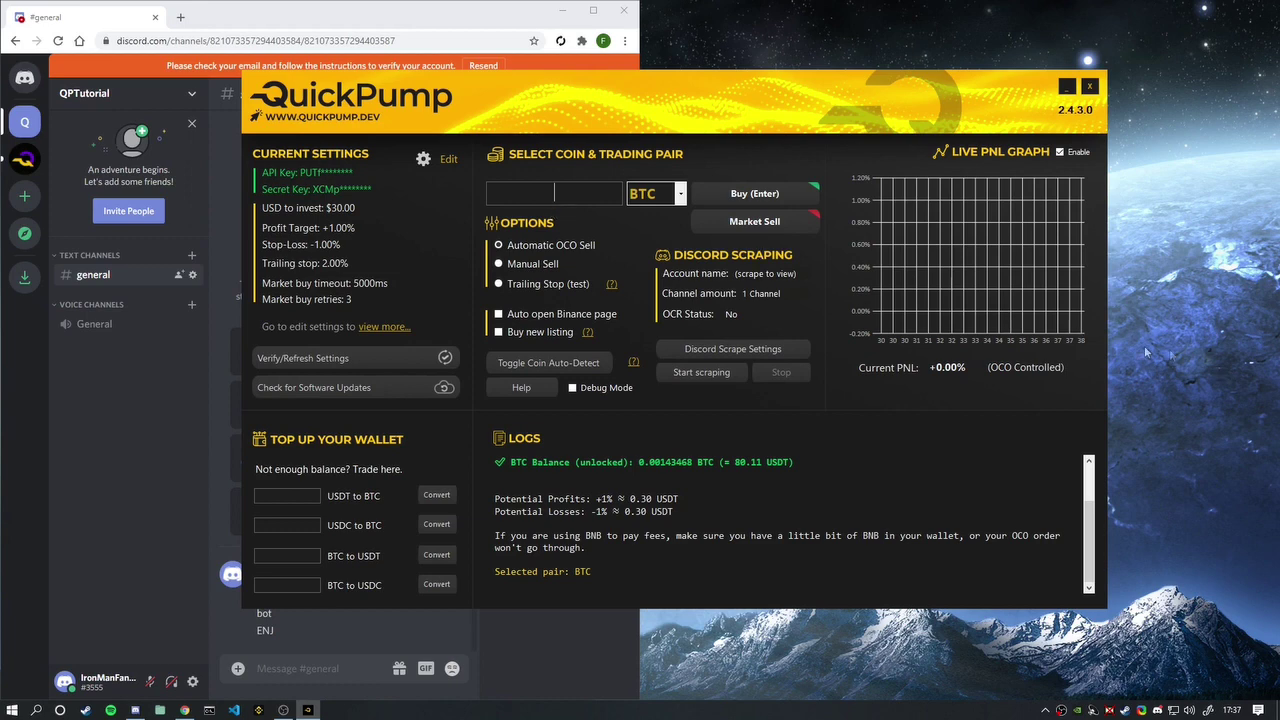
- Buy OM against BTC with automatic OCO sell, and cancel the OCO order to sell the coins at market
{"action": "left_click", "coordinate": [576, 195]}
{"action": "type", "text": "OM"}
{"action": "key", "text": "Return"}
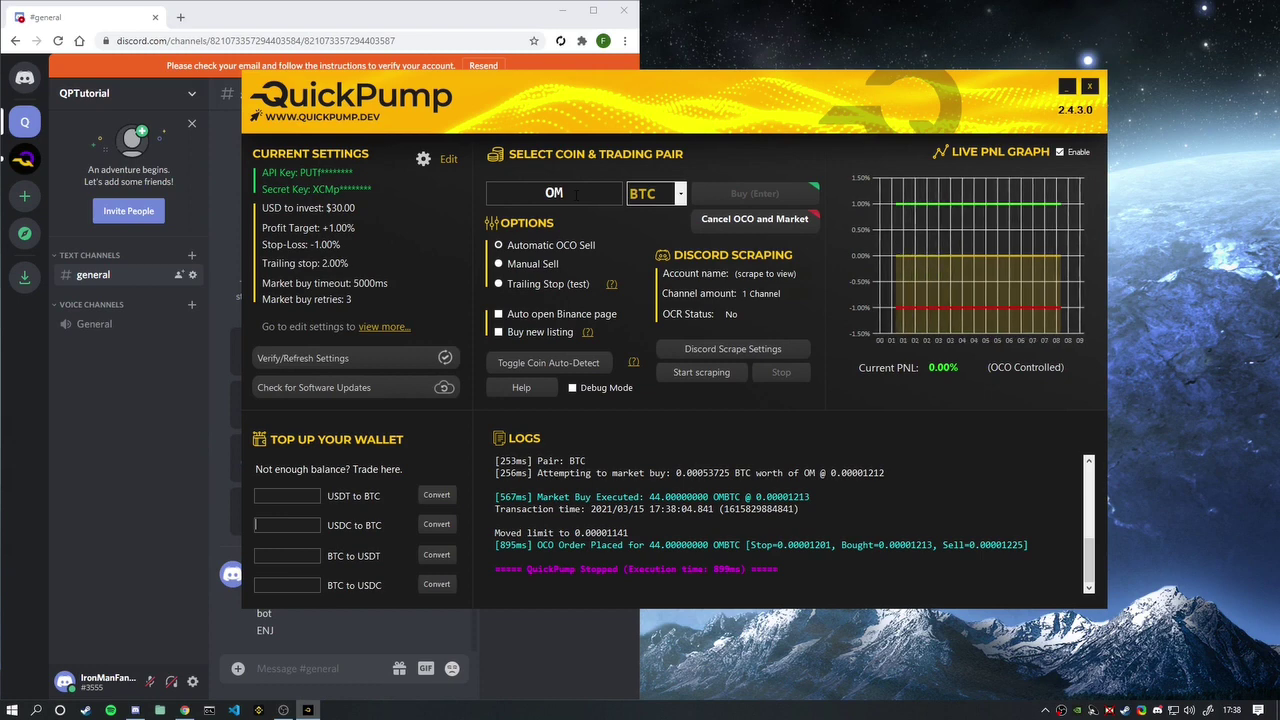
{"action": "left_click", "coordinate": [745, 222]}
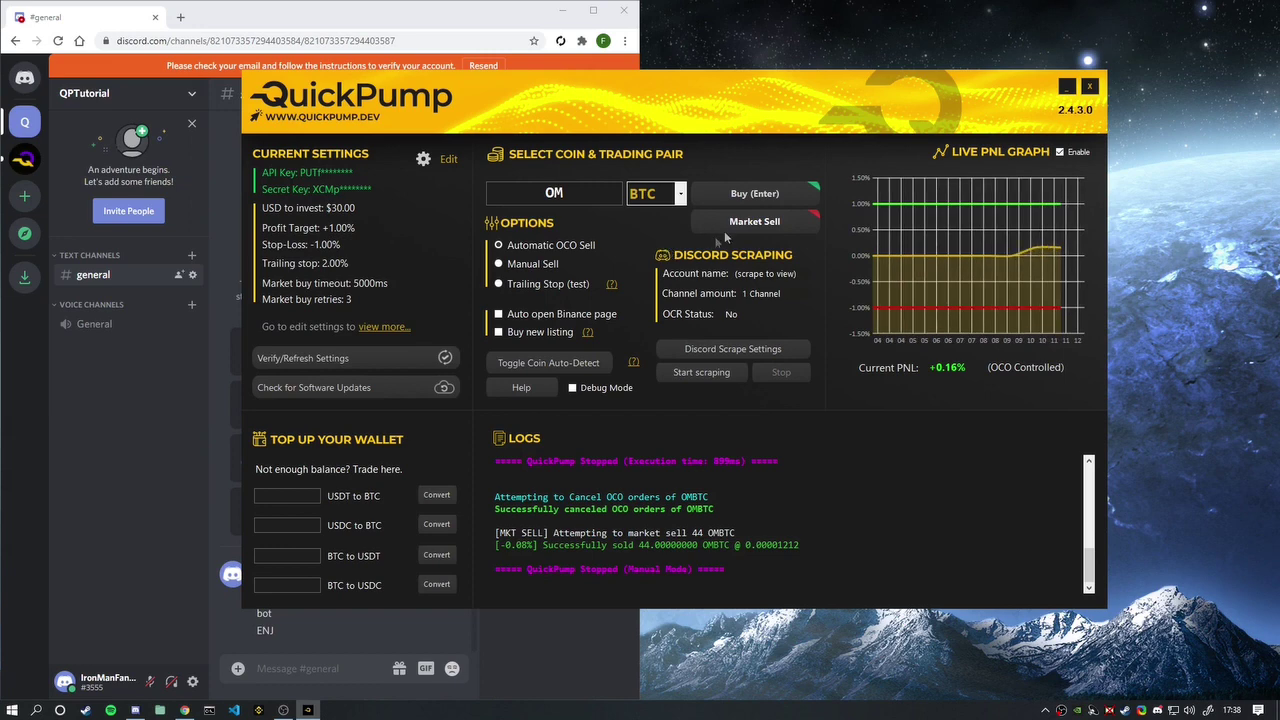
- Select the Trailing Stop sell option and buy OM against BTC
{"action": "left_click", "coordinate": [531, 287]}
{"action": "left_click", "coordinate": [382, 362]}
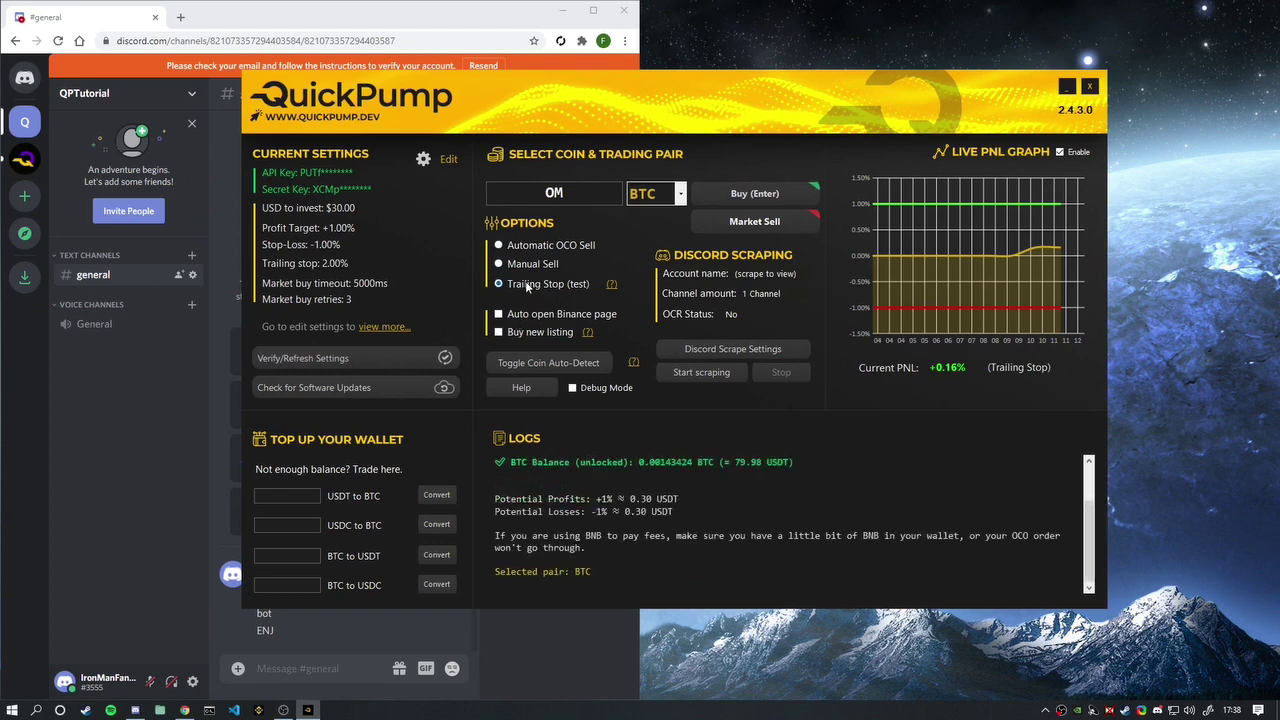
{"action": "left_click", "coordinate": [721, 194]}
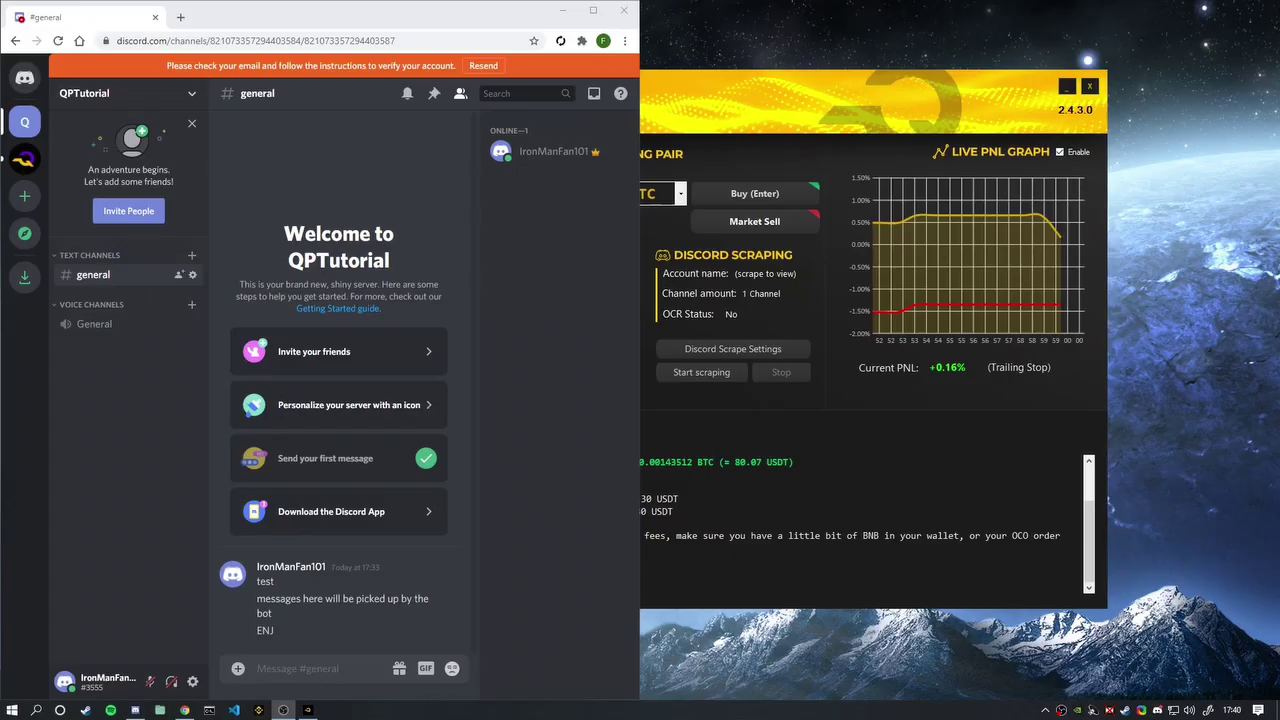
- Open the share-auto-settings channel of the QuickPump Crypto Bot Discord server and enlarge the shared #WhaleSettings image
{"action": "left_click", "coordinate": [22, 162]}
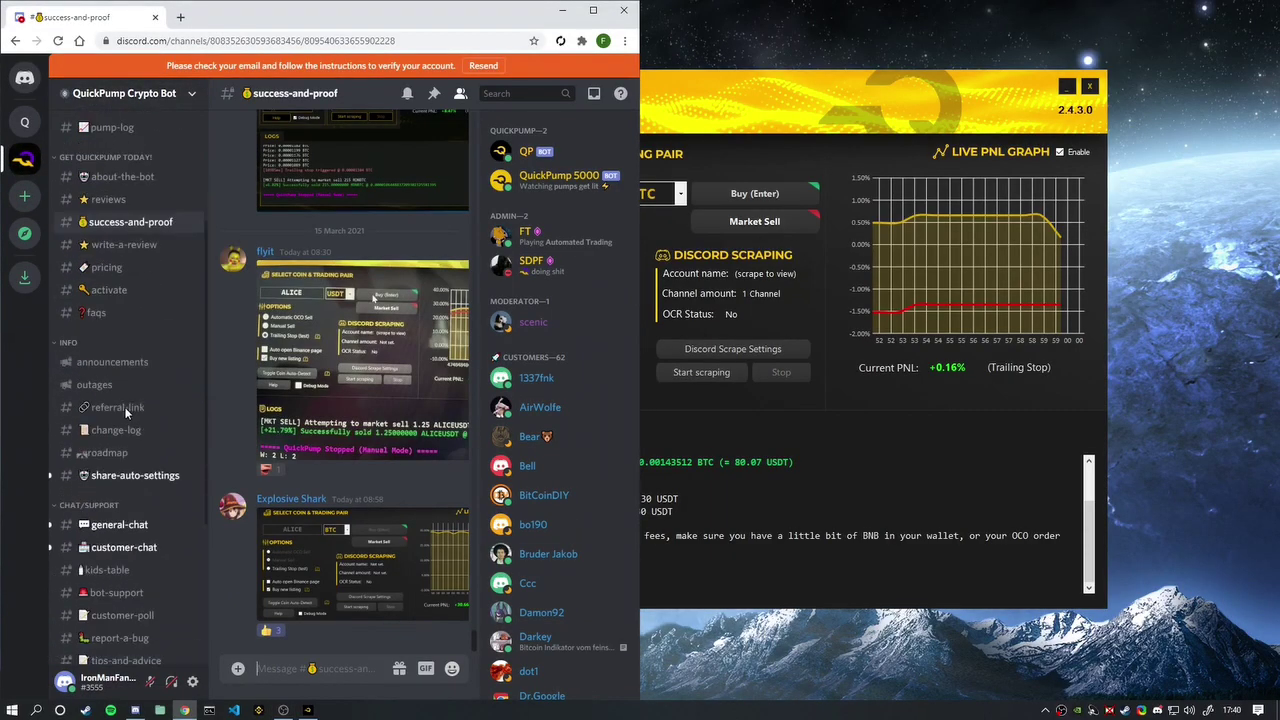
{"action": "left_click", "coordinate": [127, 477]}
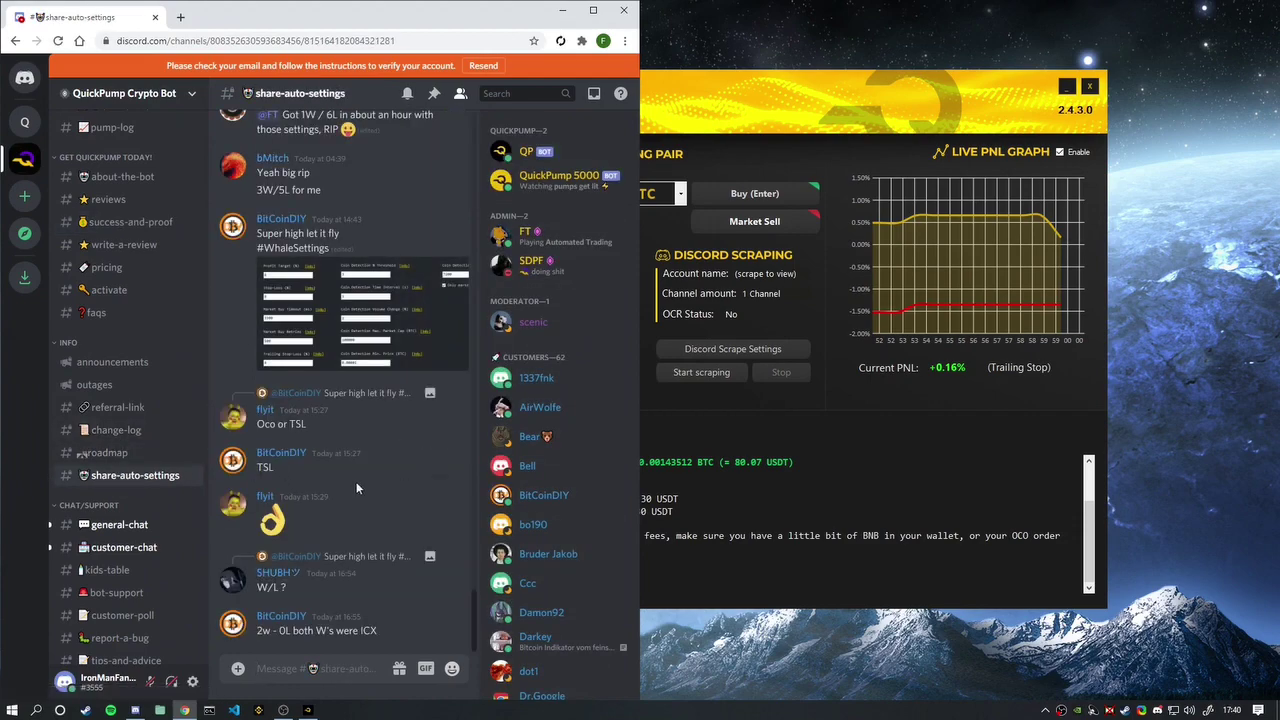
{"action": "left_click", "coordinate": [331, 311]}
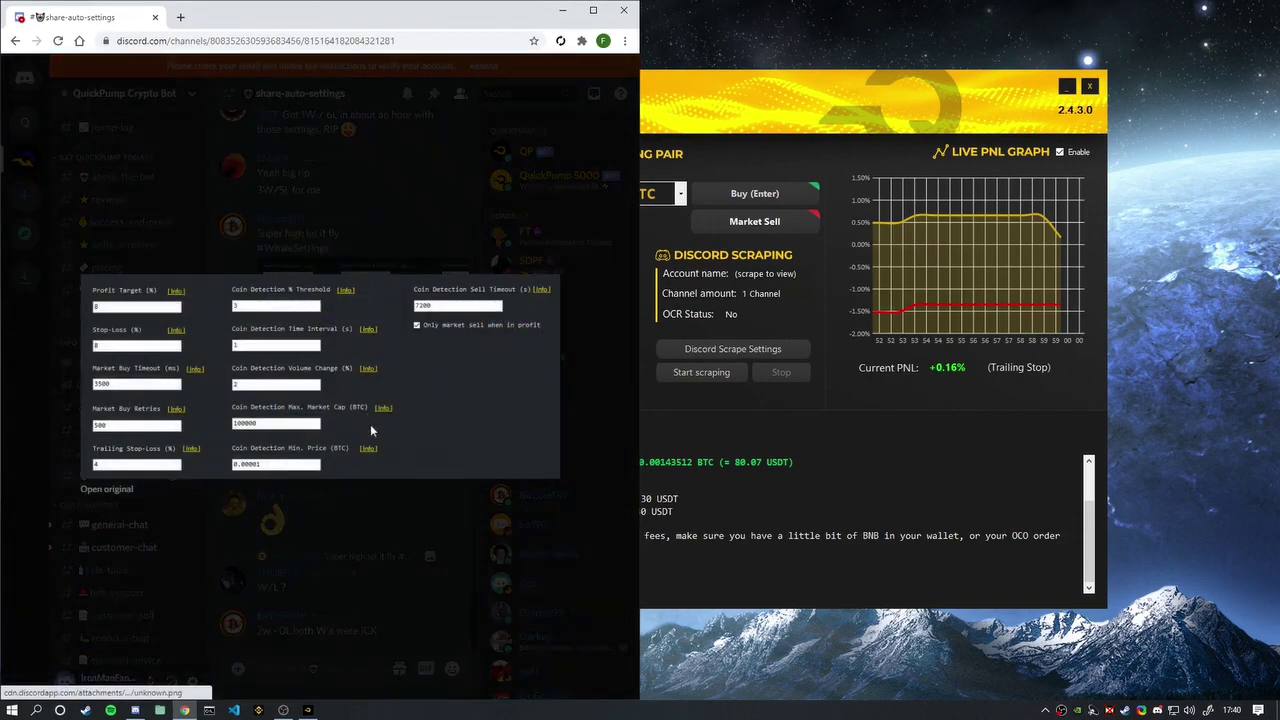
- Switch to QuickPump, move its window clear of the shared settings image, and open the bot's settings for editing
{"action": "left_click", "coordinate": [258, 710]}
{"action": "left_click_drag", "start_coordinate": [709, 99], "coordinate": [803, 65]}
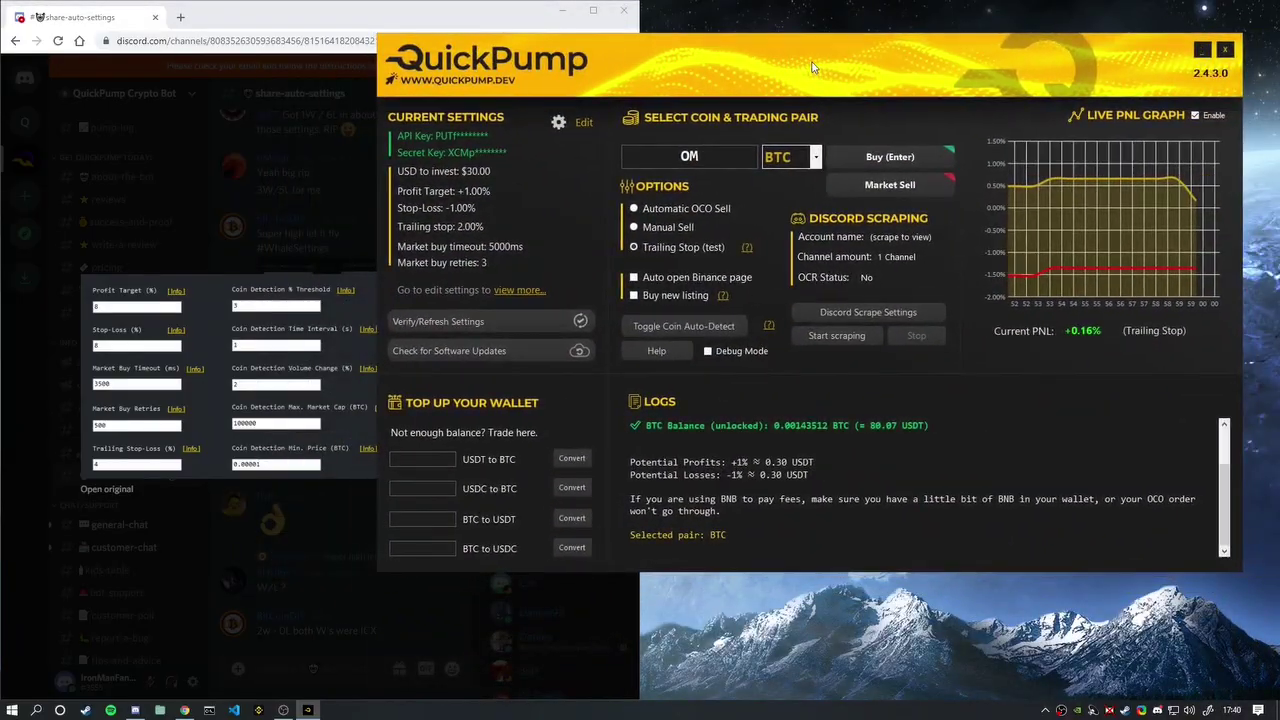
{"action": "left_click", "coordinate": [572, 125]}
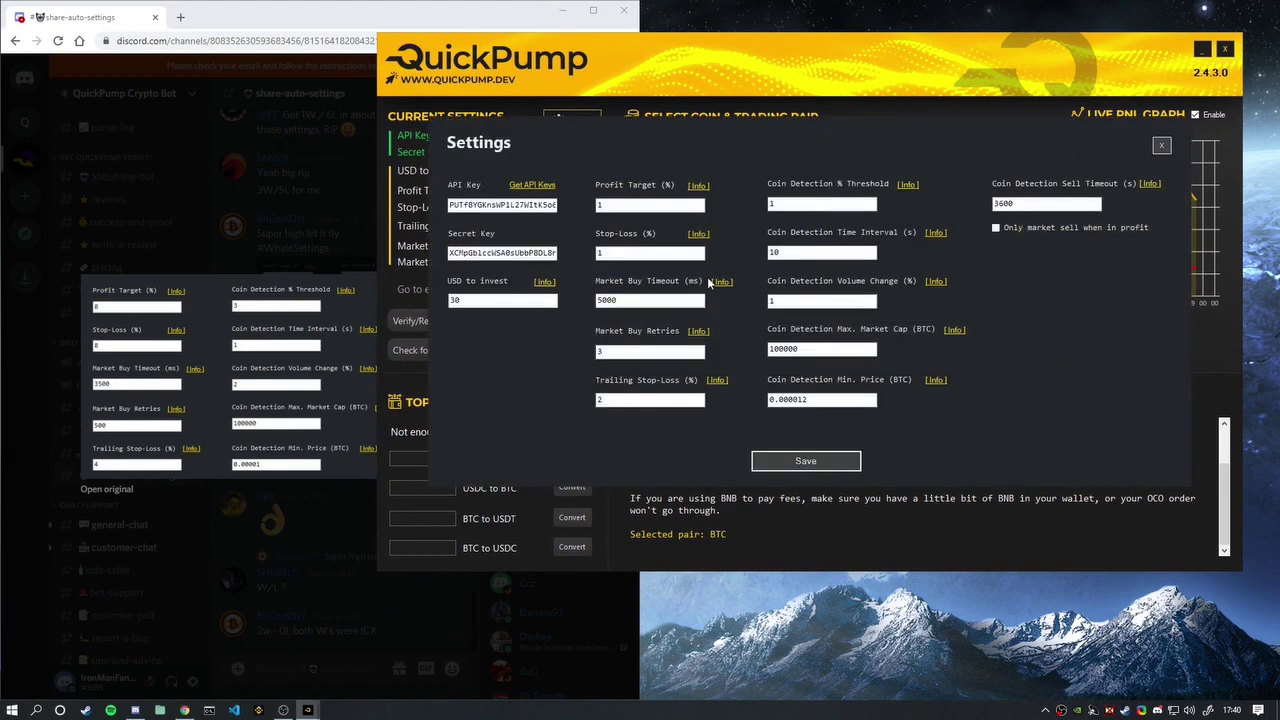
{"action": "left_click", "coordinate": [608, 203]}
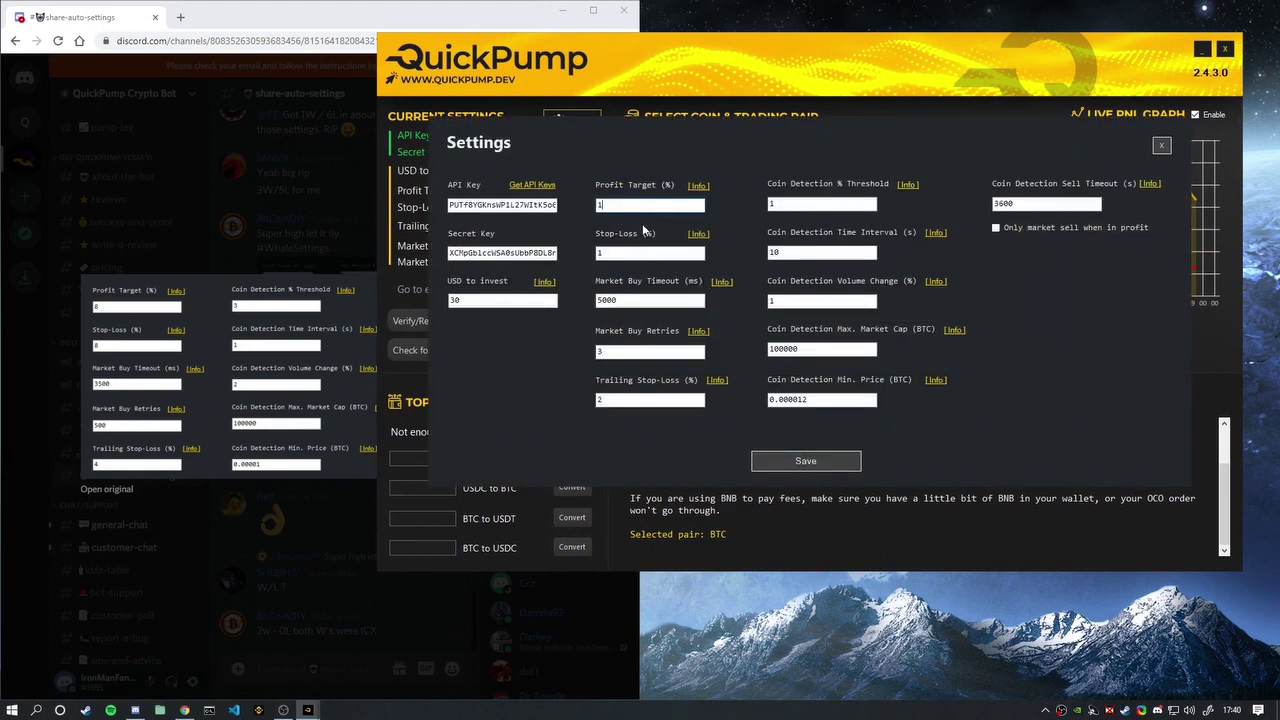
{"action": "key", "text": "BackSpace"}
{"action": "type", "text": "3"}
{"action": "key", "text": "Tab"}
{"action": "key", "text": "Tab"}
{"action": "key", "text": "Tab"}
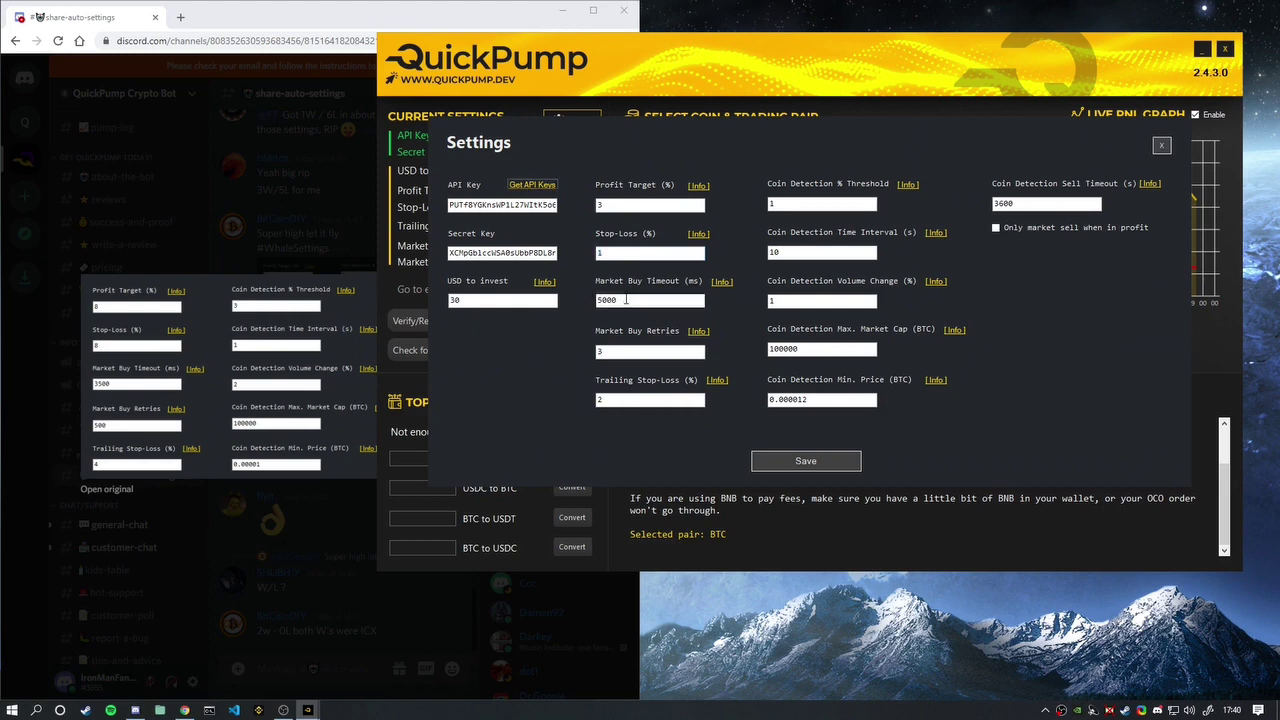
{"action": "key", "text": "Tab"}
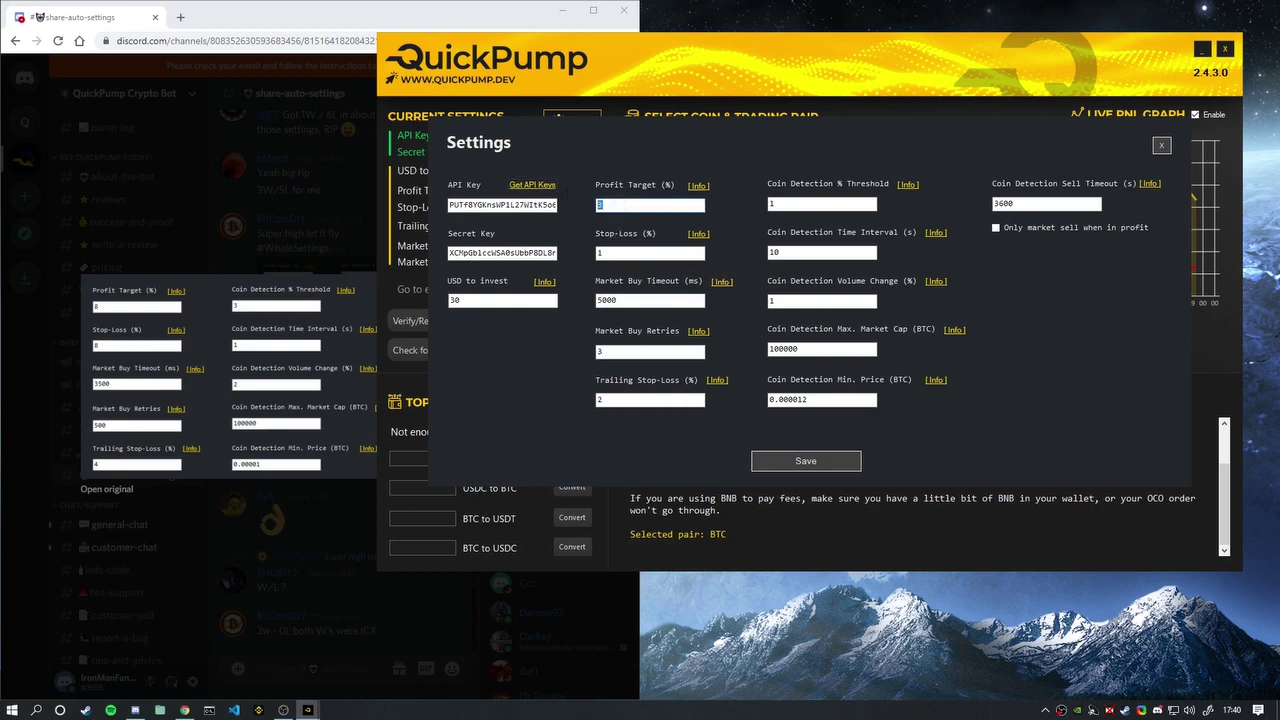
- Set profit target and stop-loss to 8%, market buy timeout to 3500 ms, market buy retries to 500, and trailing stop-loss to 4%
{"action": "type", "text": "8"}
{"action": "key", "text": "Tab"}
{"action": "type", "text": "8"}
{"action": "double_click", "coordinate": [619, 301]}
{"action": "type", "text": "3500"}
{"action": "key", "text": "Tab"}
{"action": "type", "text": "500"}
{"action": "key", "text": "Tab"}
{"action": "type", "text": "4"}
- Set coin detection threshold to 3%, time interval to 1 s, volume change to 2%, and minimum price to 0.00001 BTC
{"action": "key", "text": "Tab"}
{"action": "left_click", "coordinate": [790, 252]}
{"action": "key", "text": "Tab"}
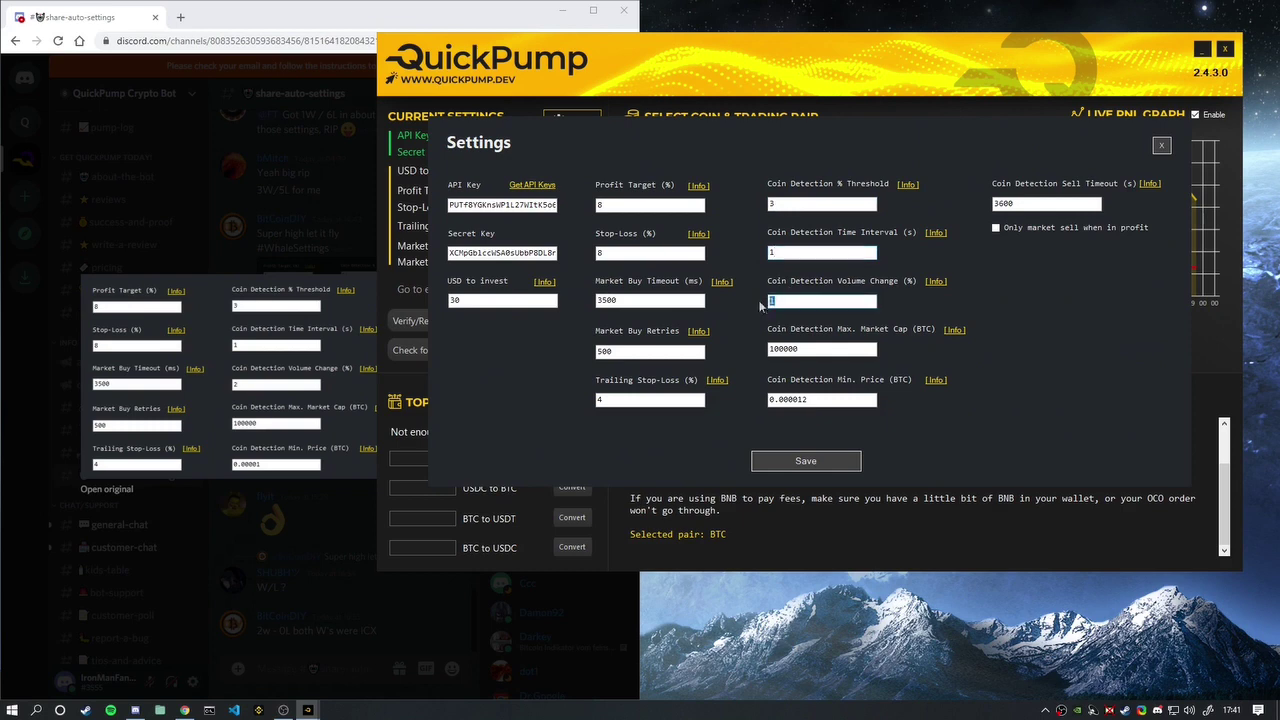
{"action": "type", "text": "2"}
{"action": "left_click", "coordinate": [814, 399]}
{"action": "key", "text": "BackSpace"}
- Set the coin detection sell timeout to 7200 s, enable market selling only when in profit, and save the settings
{"action": "double_click", "coordinate": [1075, 205]}
{"action": "type", "text": "7200"}
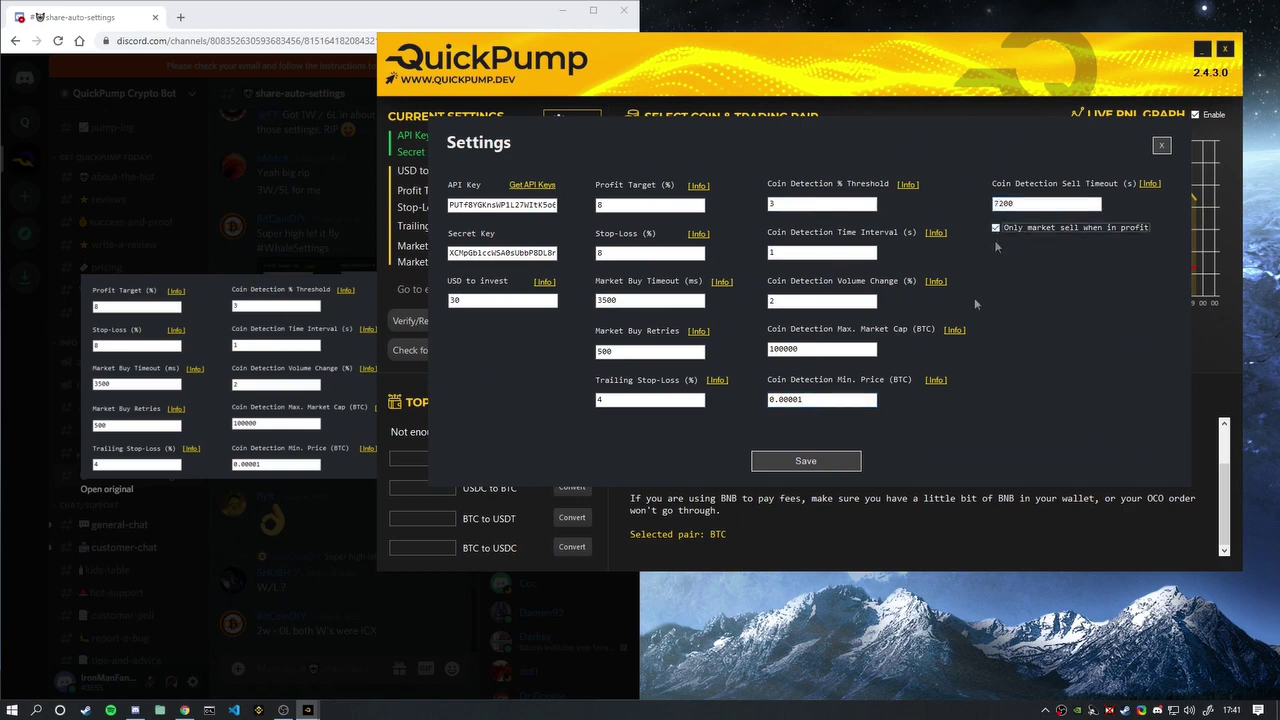
{"action": "left_click", "coordinate": [830, 462]}
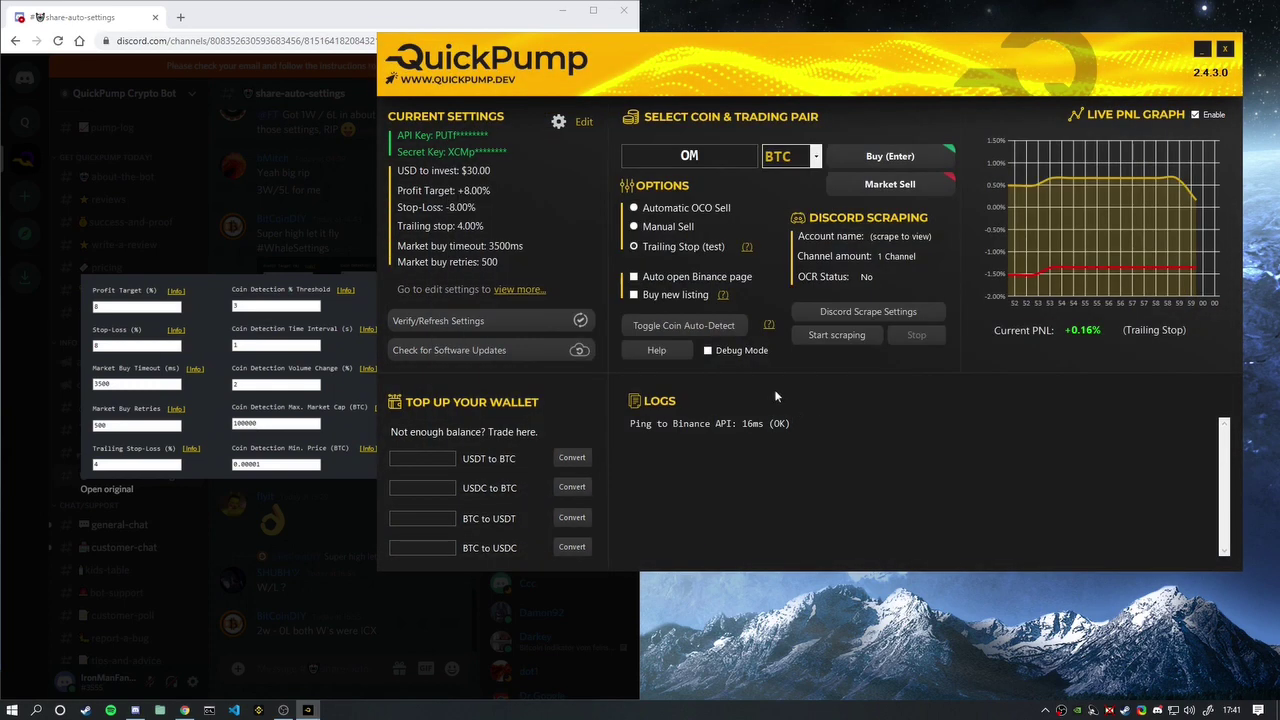
- Start coin auto-detection without BNB and USDT pairs, with loop and reinvest on and failsafe off, and close the enlarged Discord image
{"action": "left_click", "coordinate": [710, 326]}
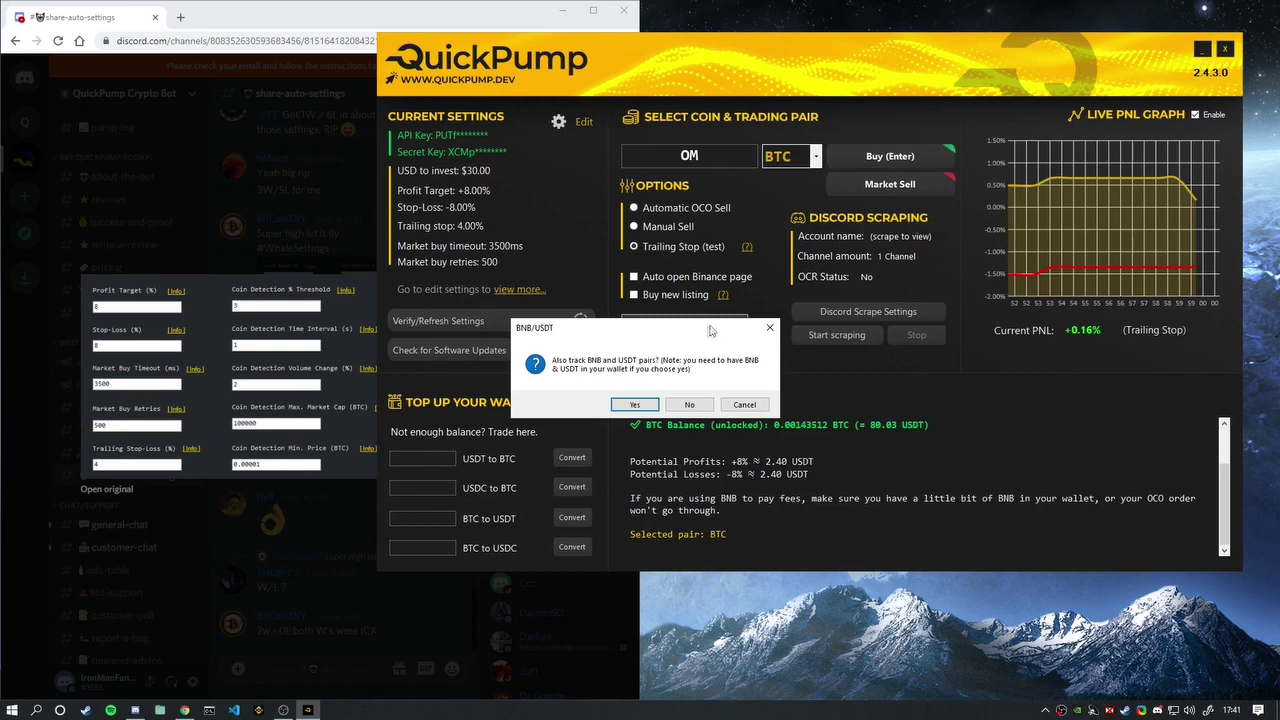
{"action": "left_click", "coordinate": [688, 404]}
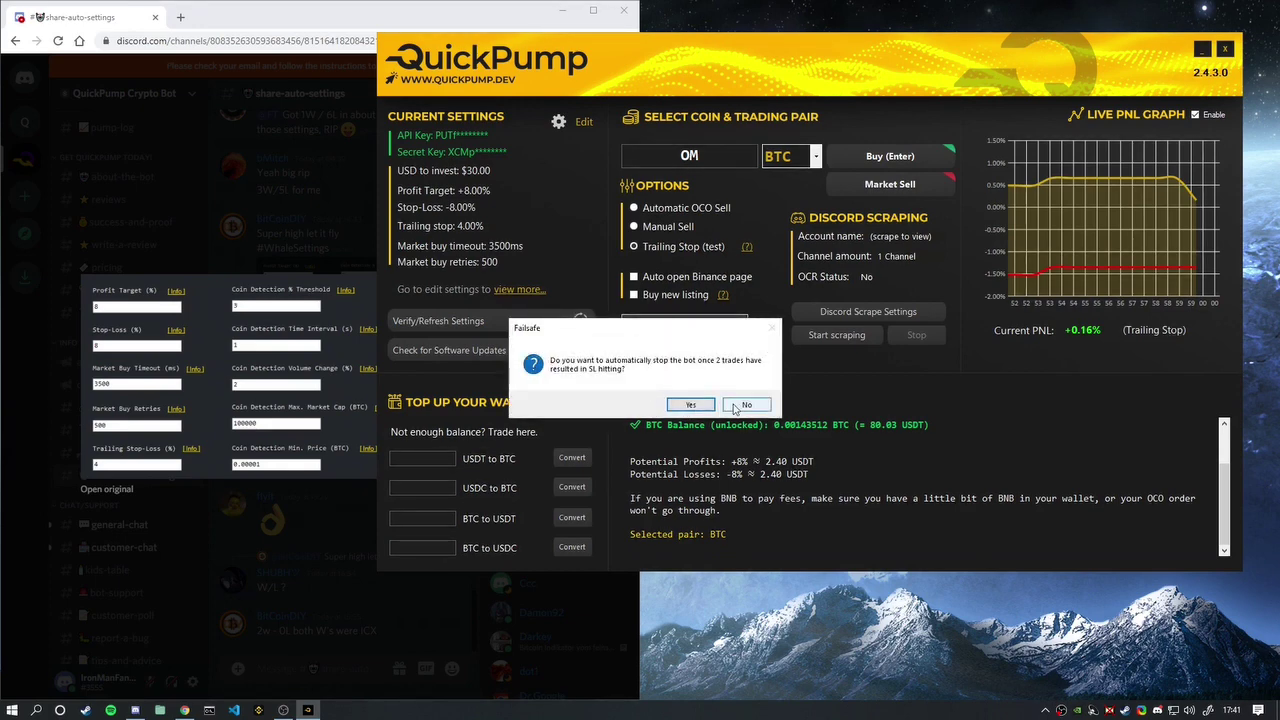
{"action": "left_click", "coordinate": [742, 405]}
{"action": "left_click", "coordinate": [650, 405]}
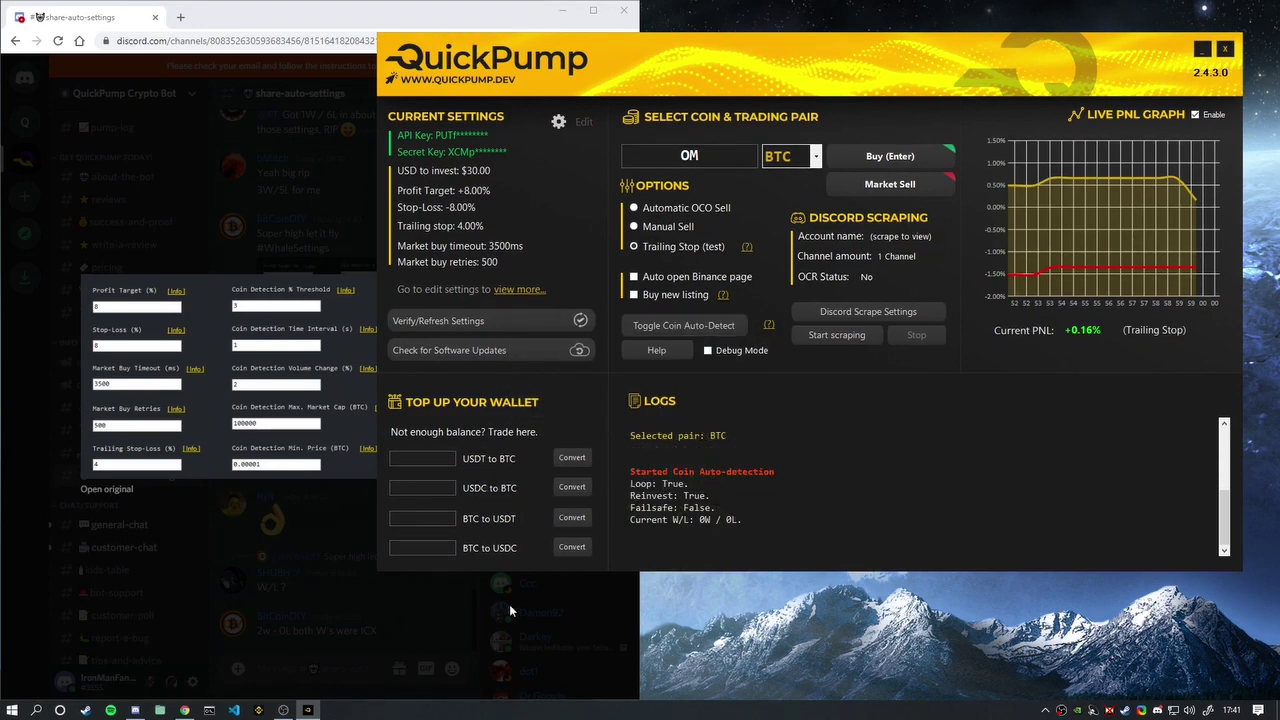
{"action": "left_click", "coordinate": [350, 622]}
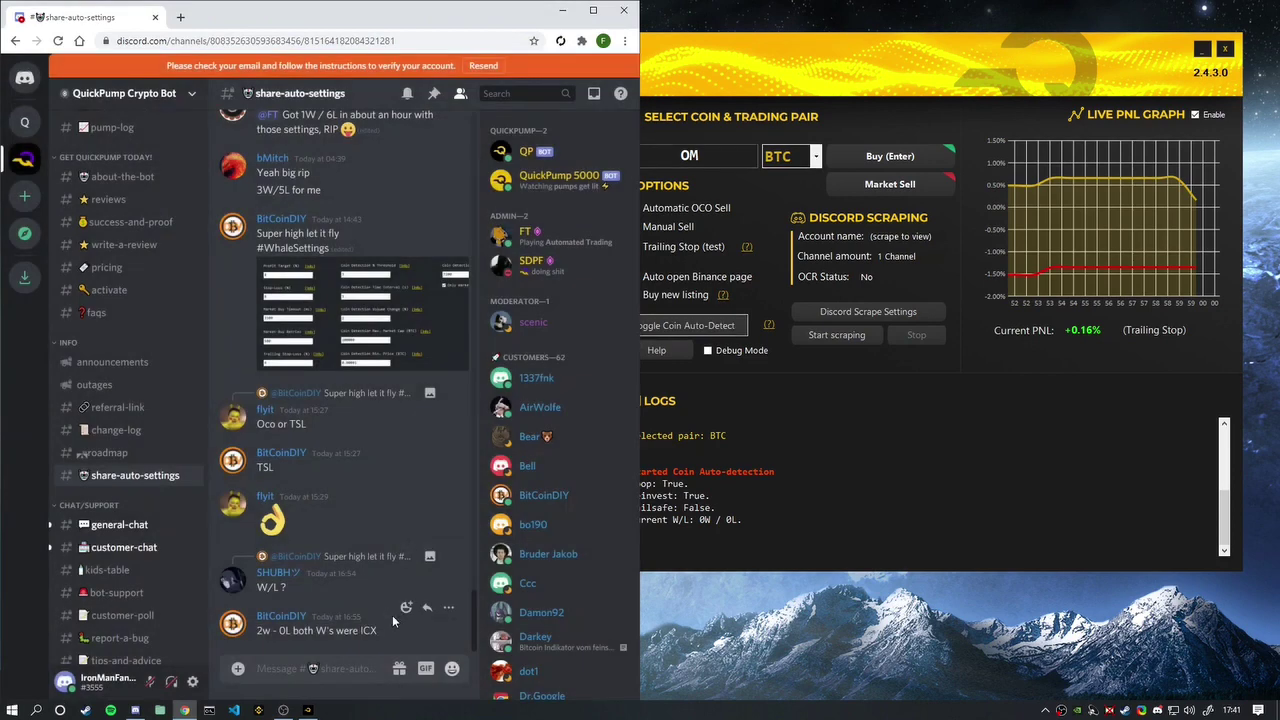
{"action": "left_click", "coordinate": [767, 360]}
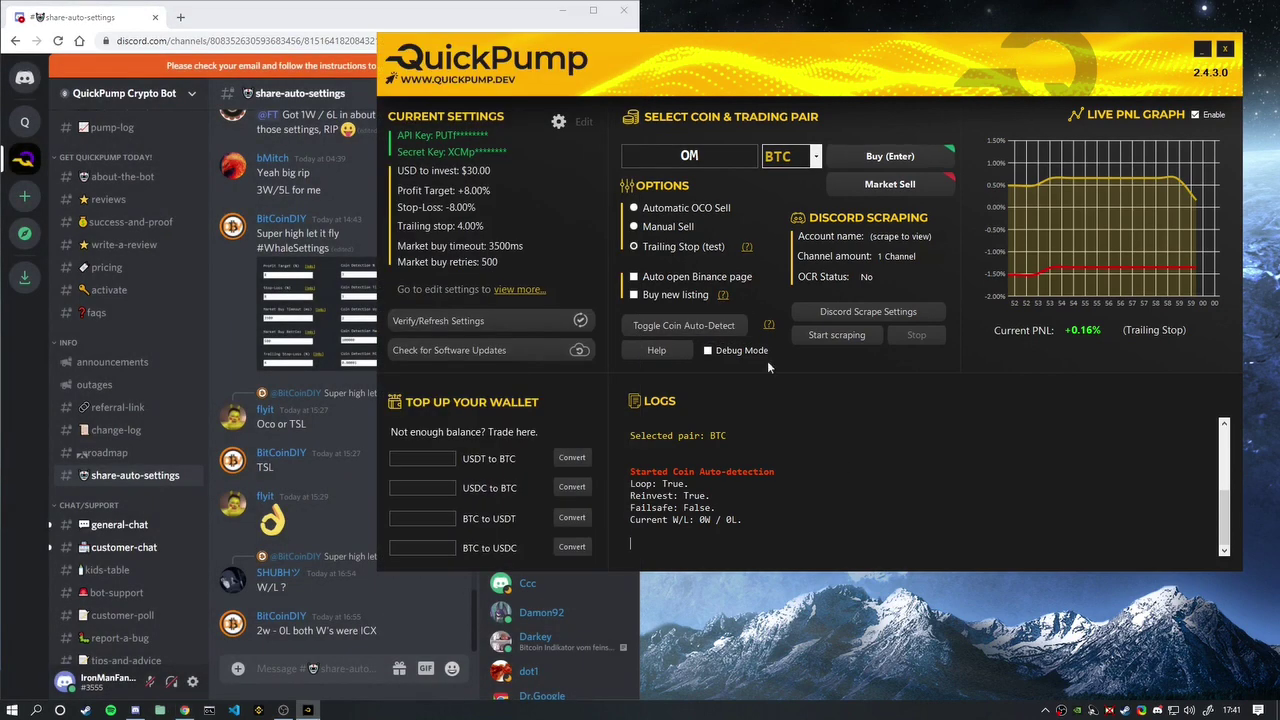